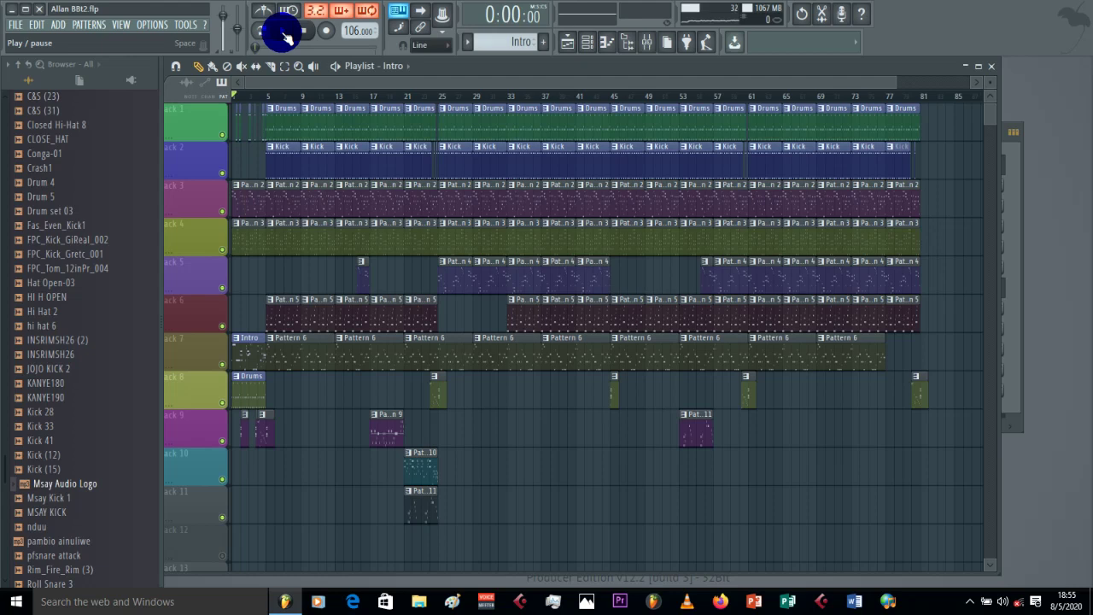
- Play the full song arrangement from the start while checking the mixer and channel rack, ending with playback stopped
left_click(285, 34)
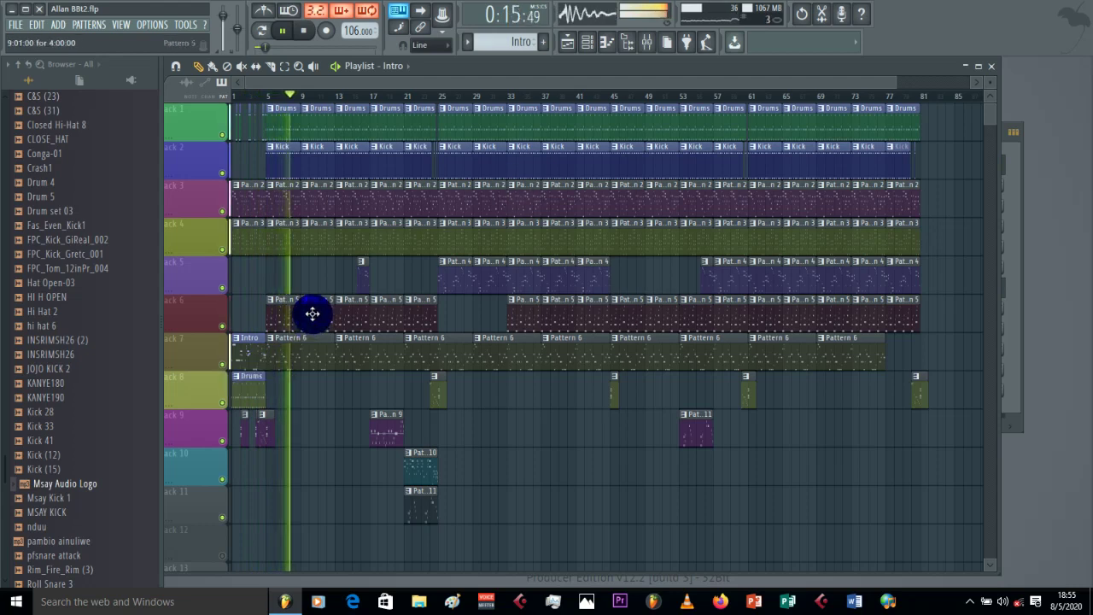
left_click(383, 185)
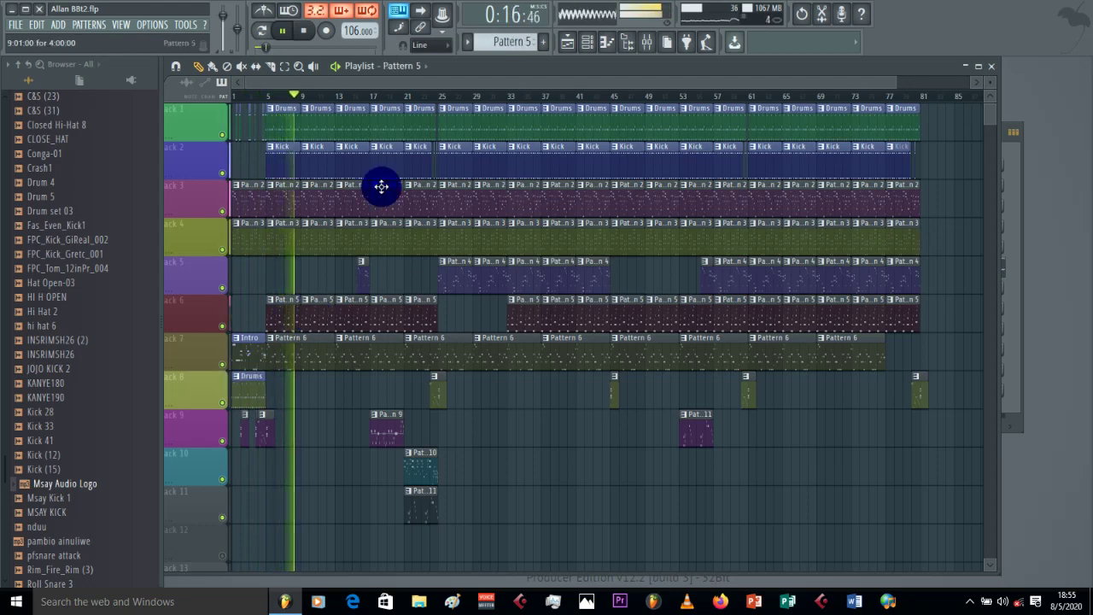
left_click(647, 41)
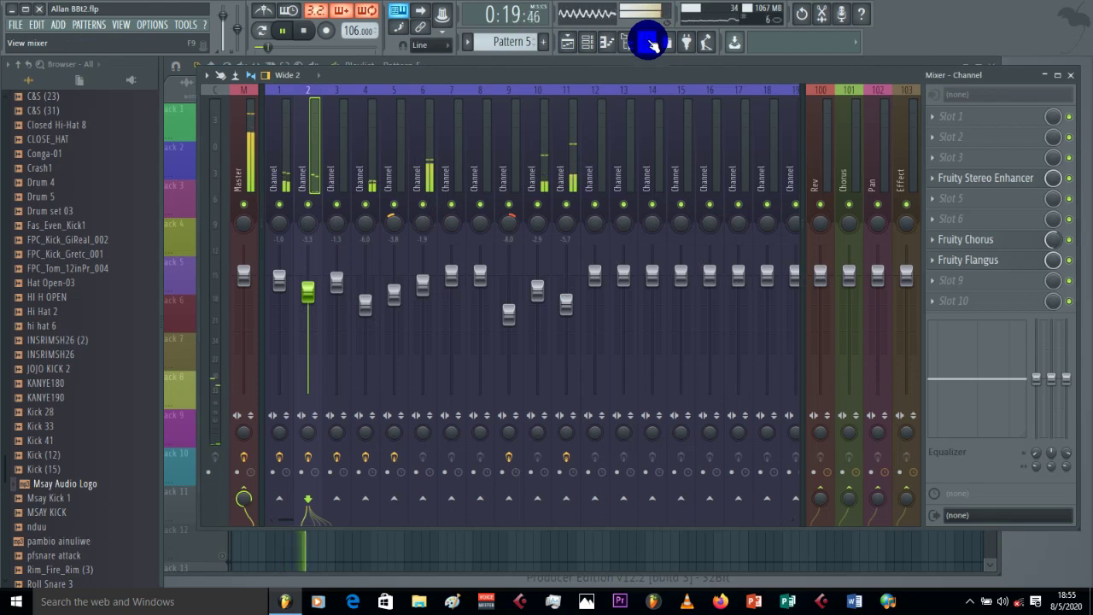
left_click(647, 42)
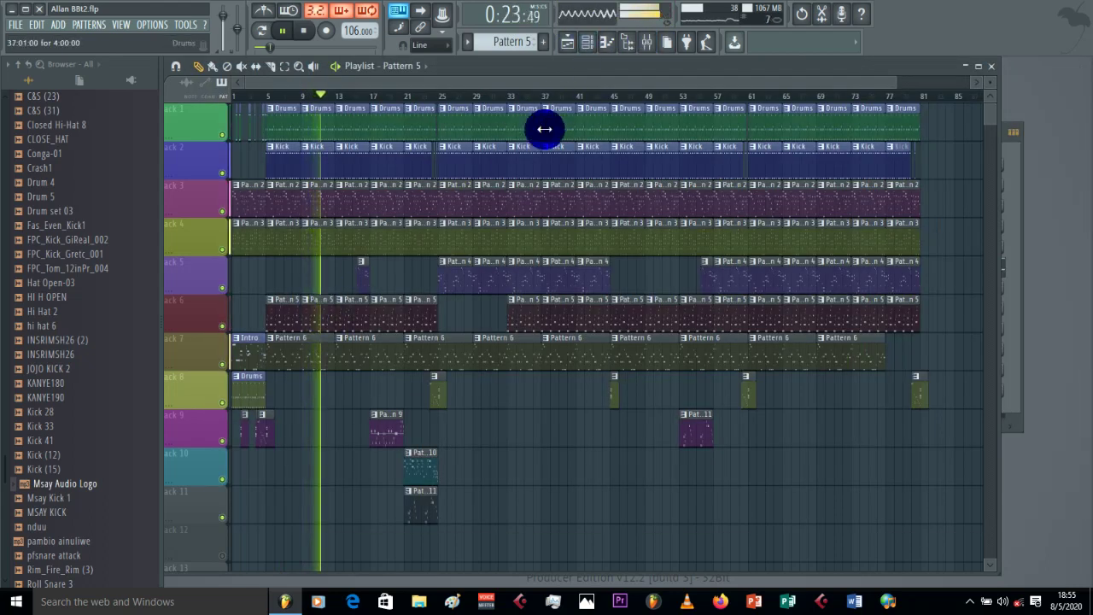
left_click(588, 47)
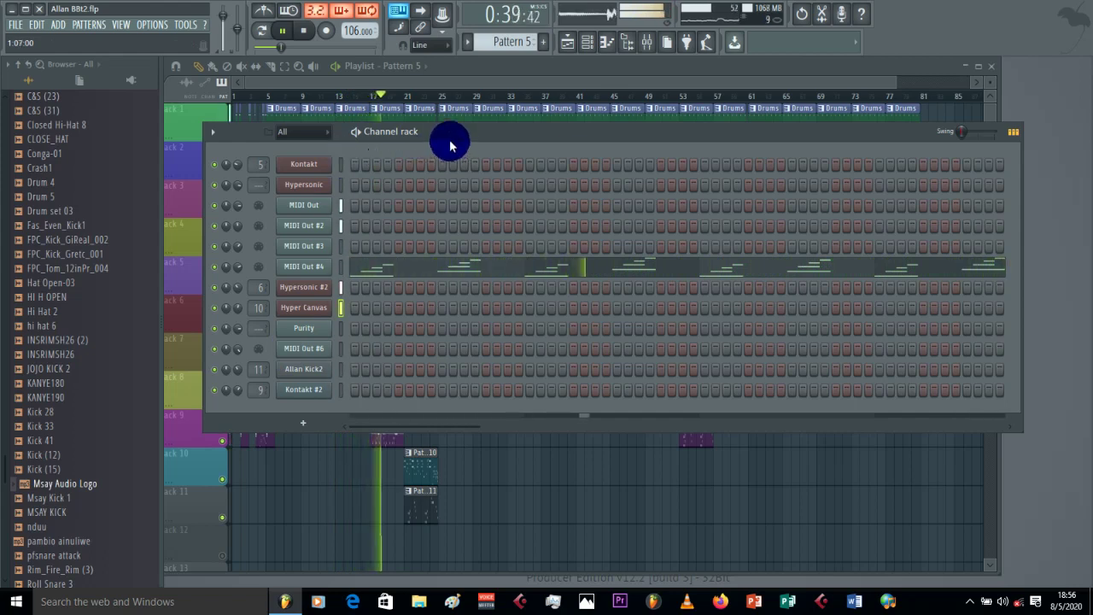
left_click(547, 78)
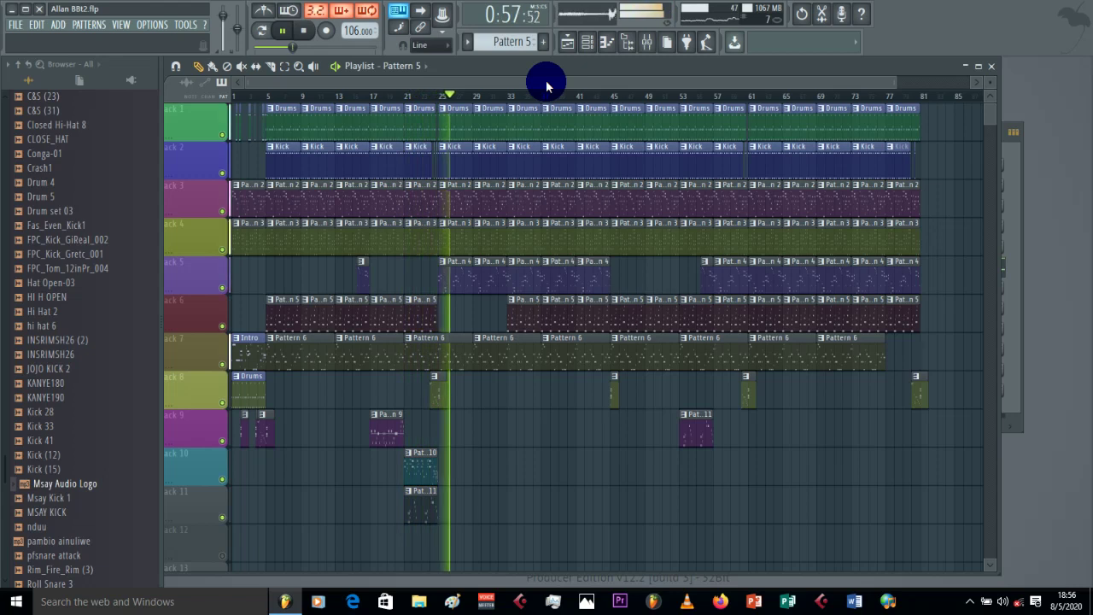
key("space")
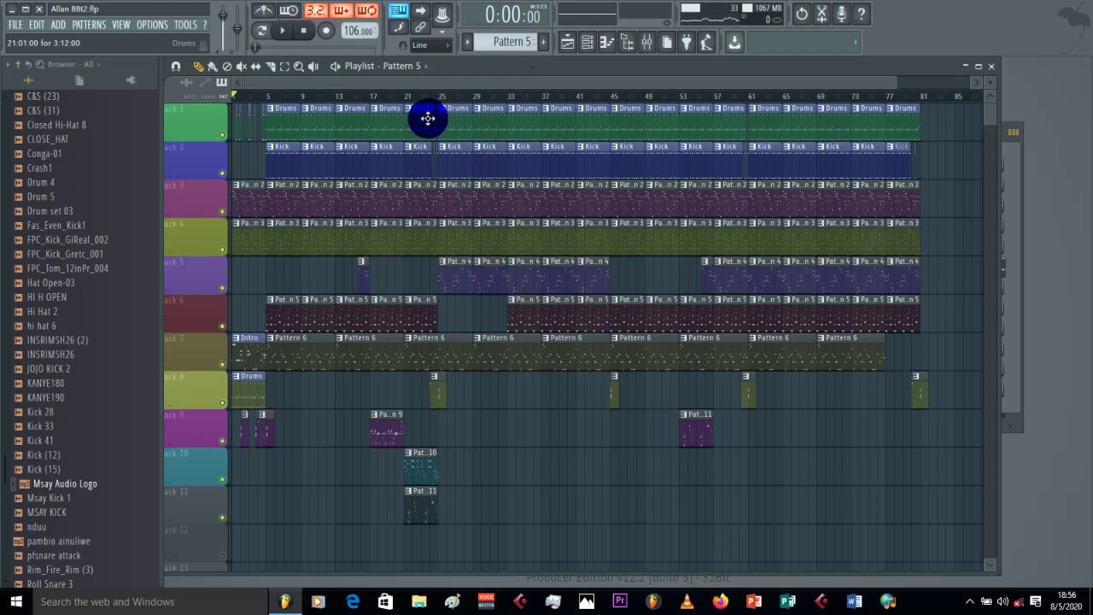
- Play the Drums pattern on its own and examine its Hyper Canvas notes in the piano roll
left_click(280, 118)
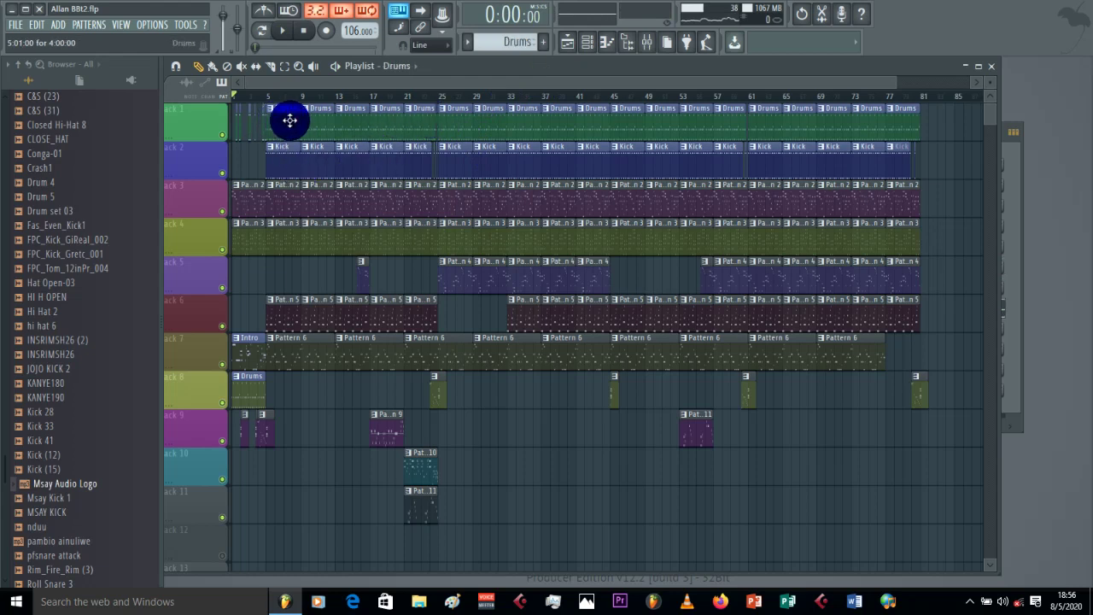
left_click(581, 43)
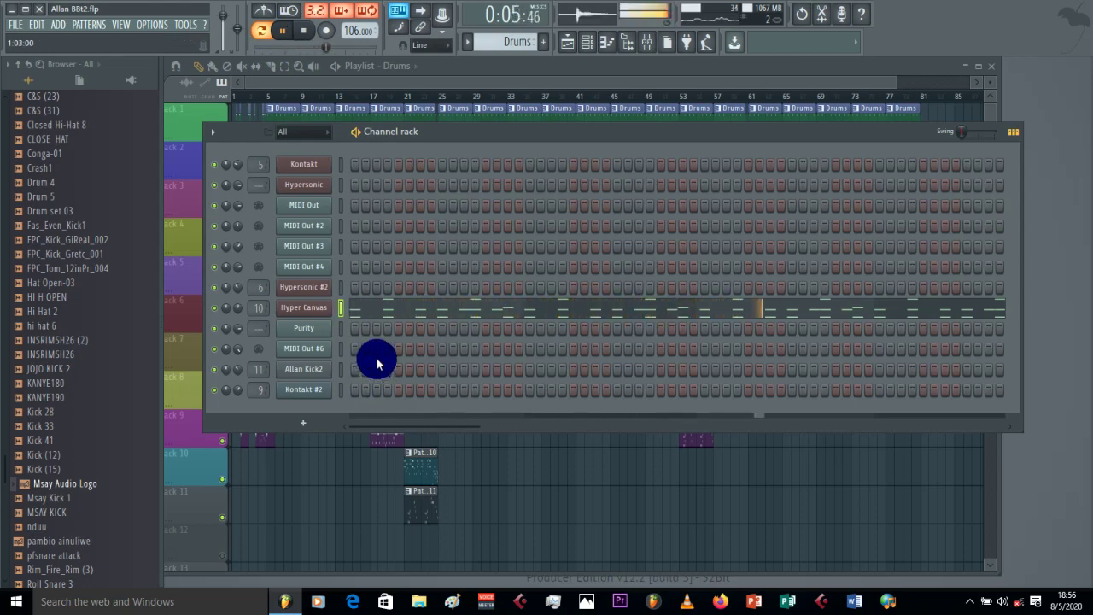
left_click(390, 307)
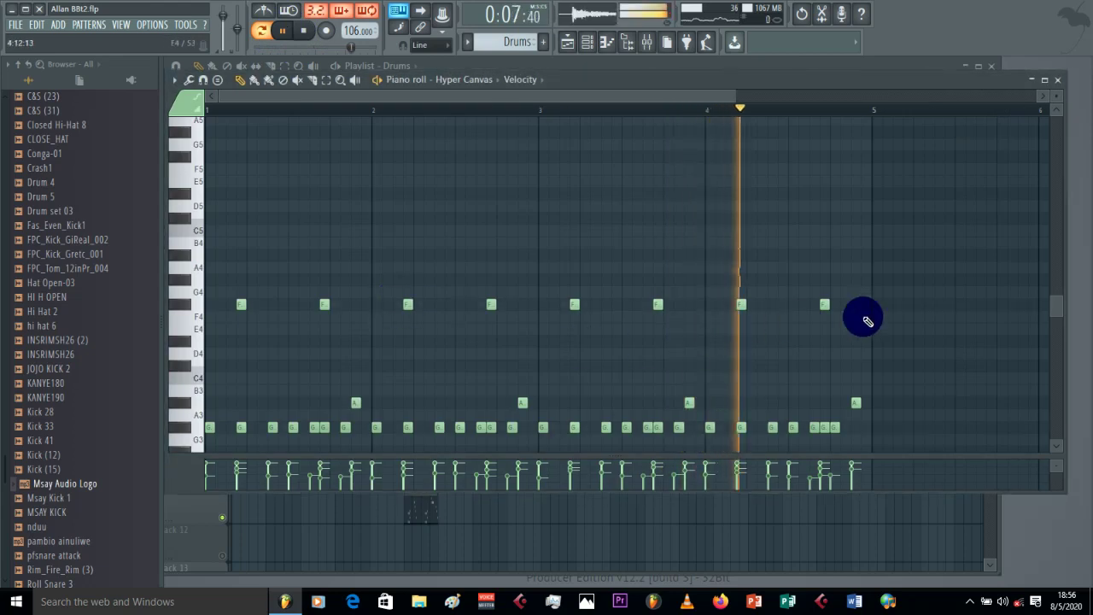
left_click_drag(1059, 305, 1057, 339)
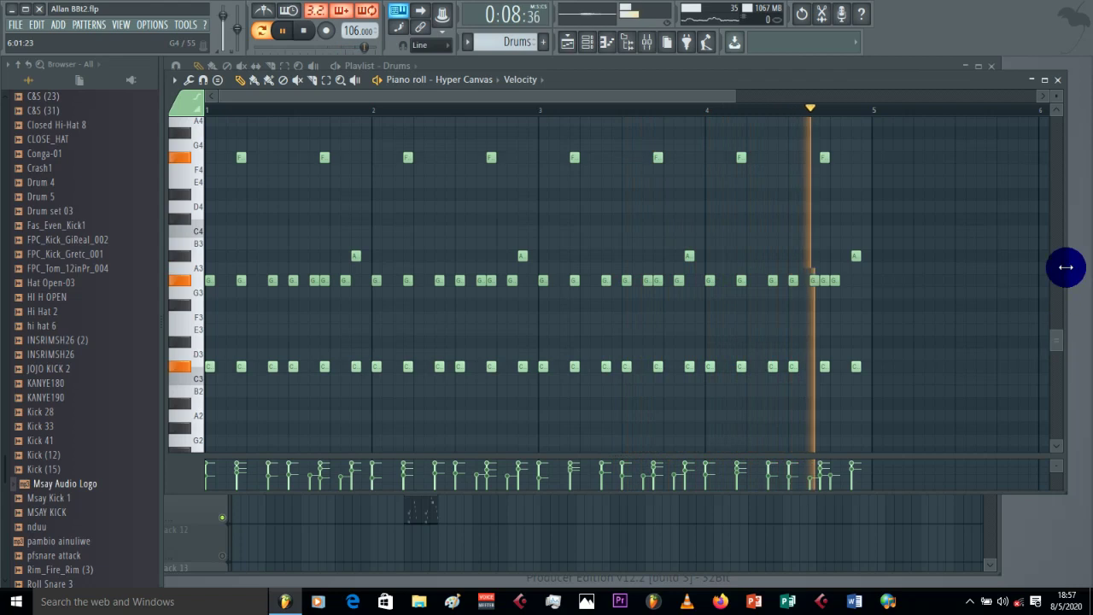
left_click(1057, 79)
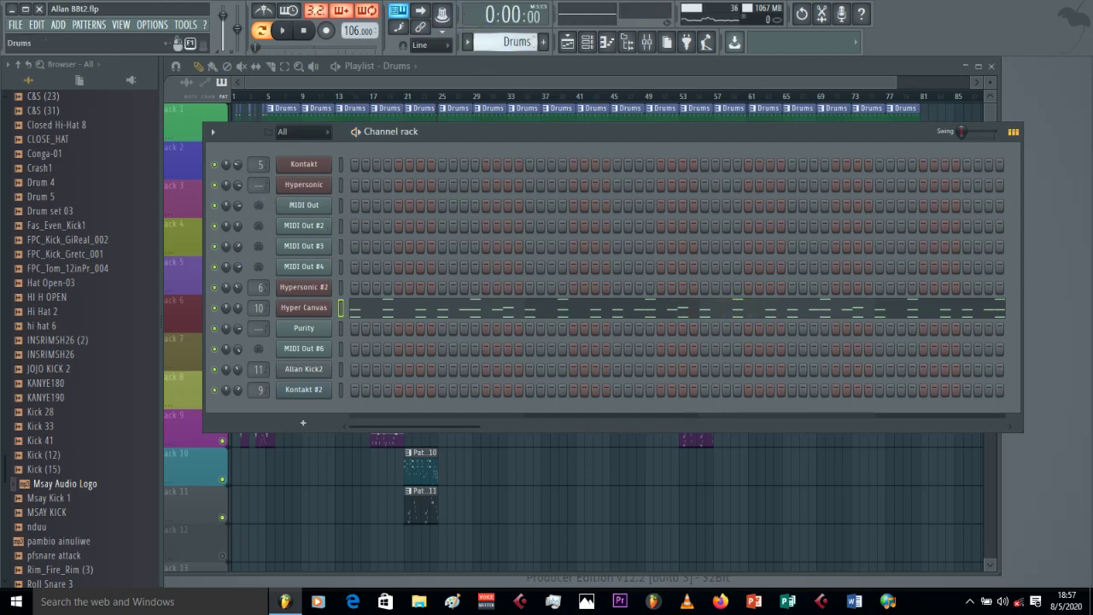
- Switch to Pattern 2 and audition its MIDI Out notes in the piano roll
left_click(478, 62)
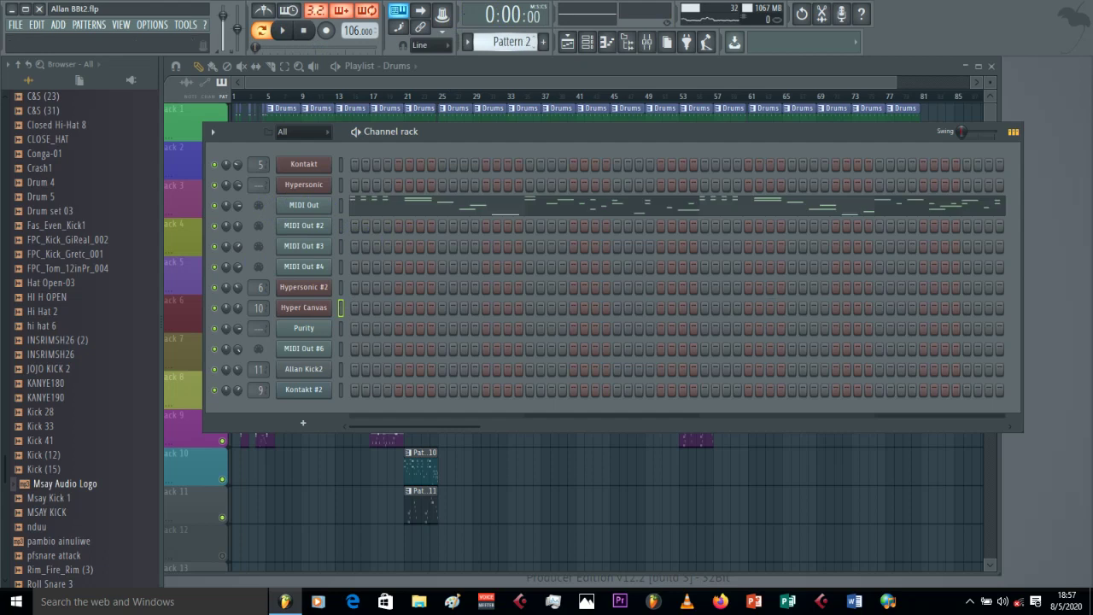
left_click(380, 214)
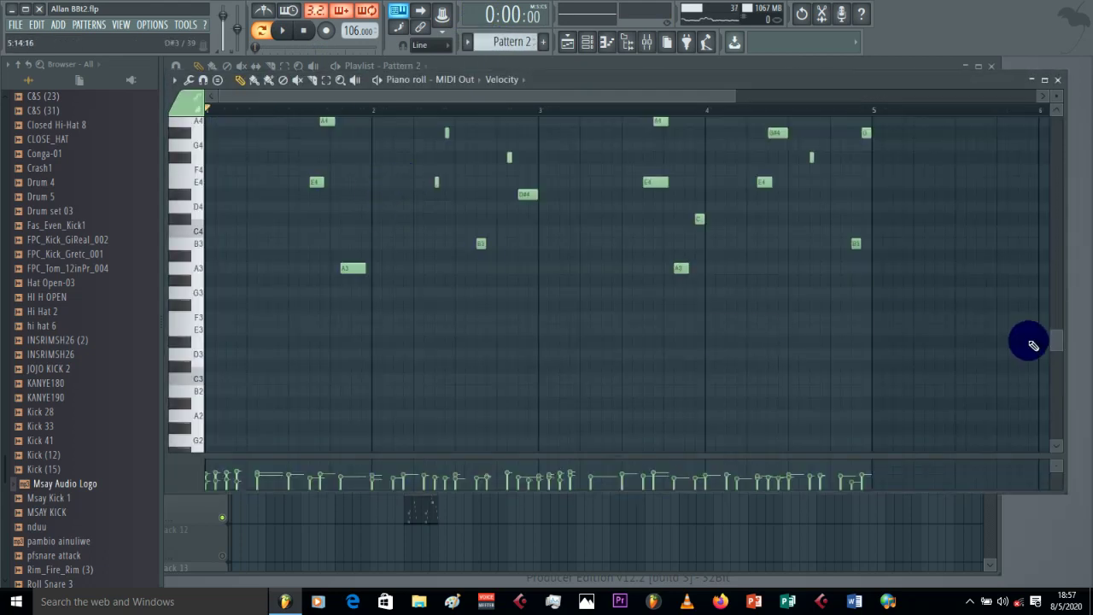
left_click_drag(1055, 345, 1052, 298)
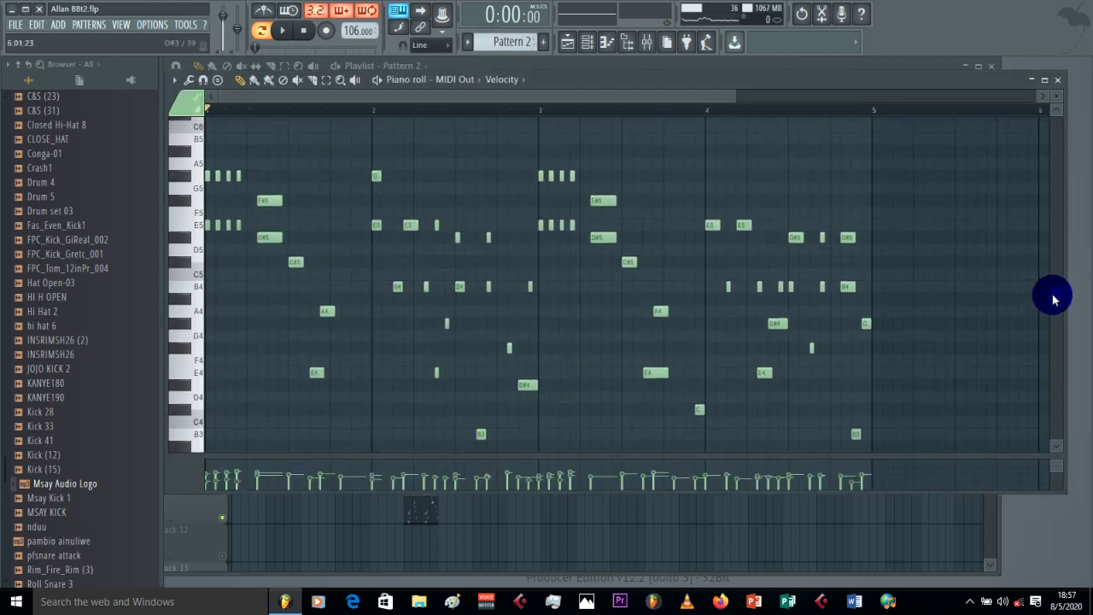
left_click(282, 31)
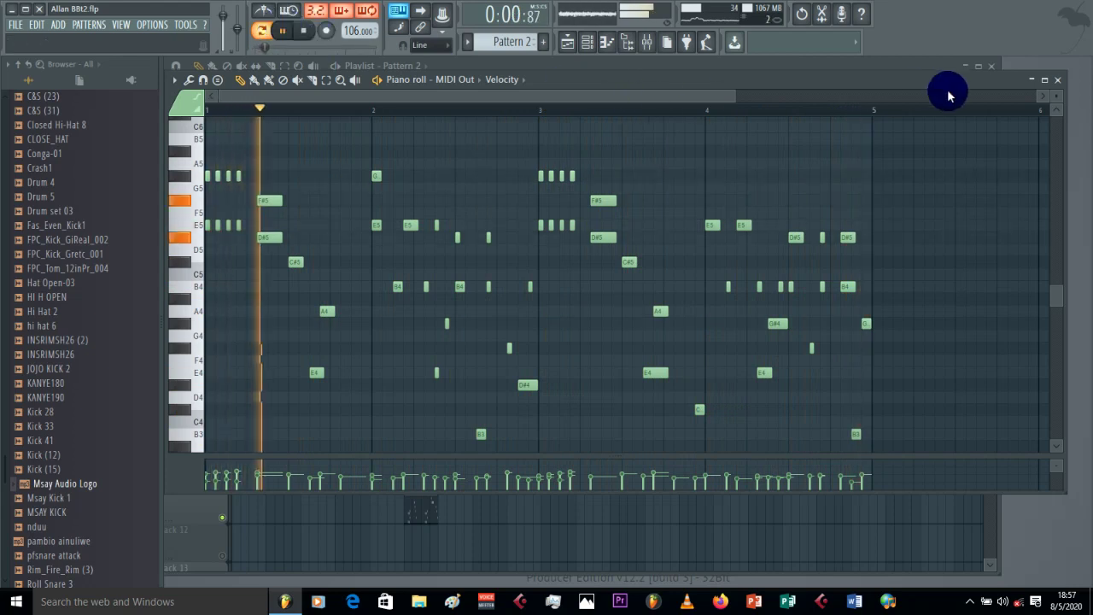
left_click(1058, 81)
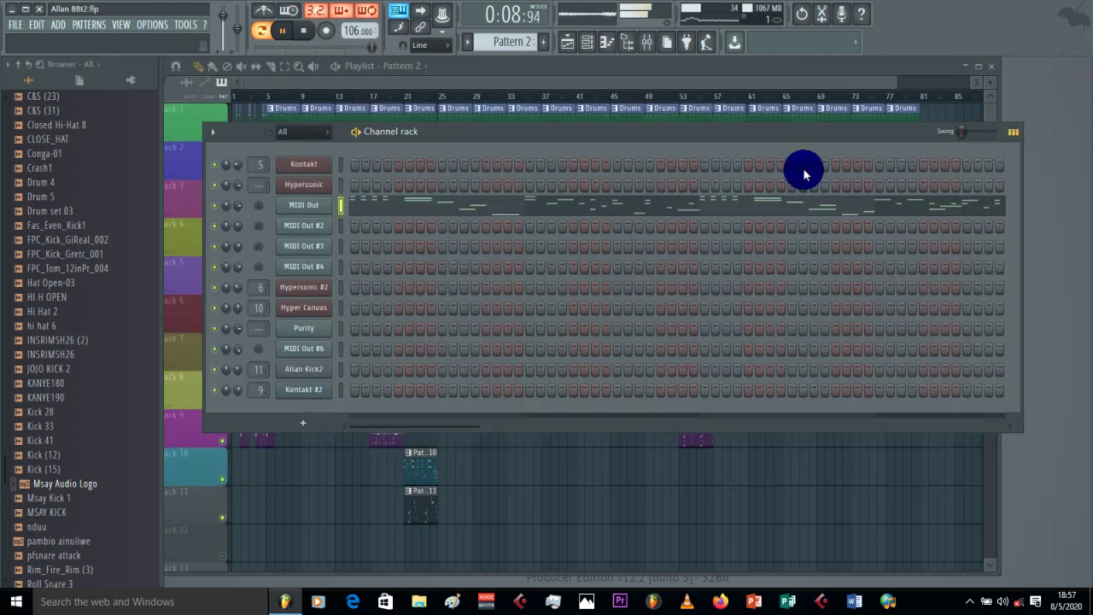
key("space")
- Switch to Pattern 3 and audition its MIDI Out #2 notes in the piano roll
scroll(512, 41, "down", 1)
left_click(453, 151)
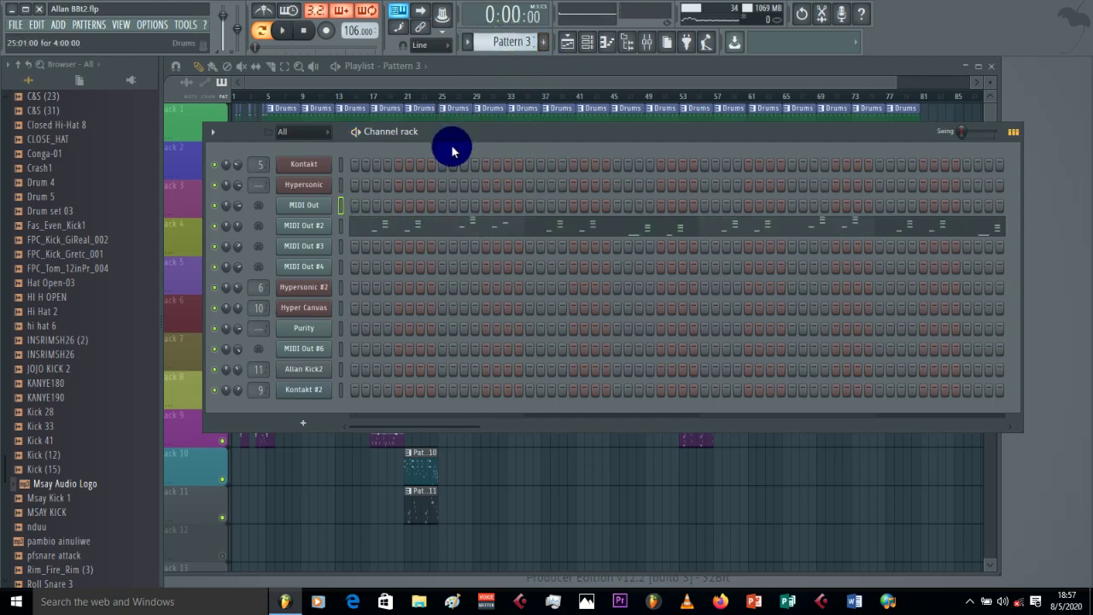
left_click(427, 229)
key("space")
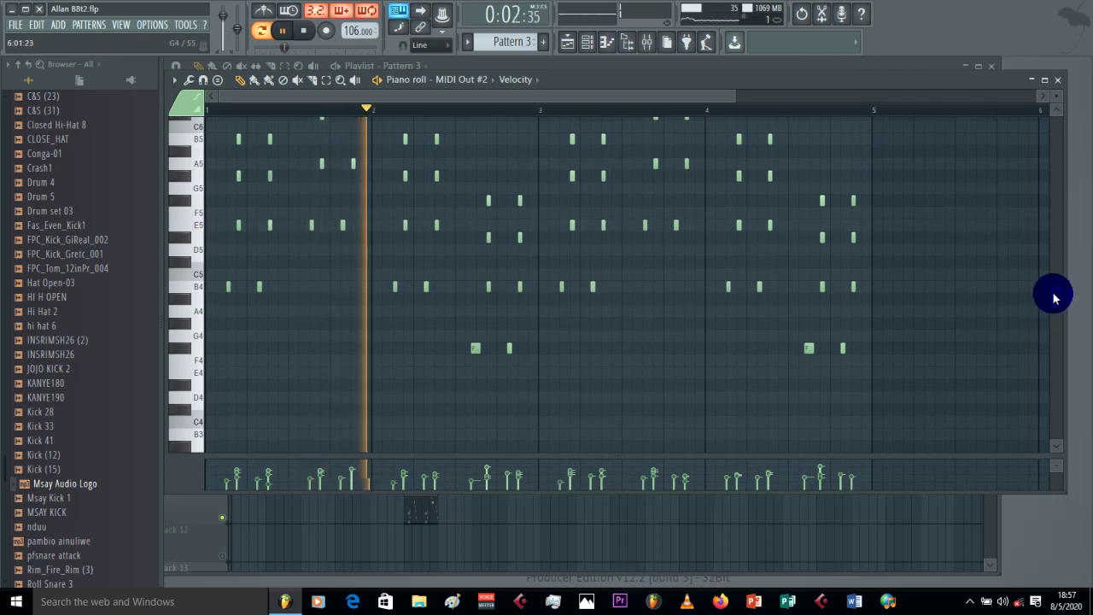
scroll(1055, 286, "up", 1)
scroll(1054, 286, "up", 1)
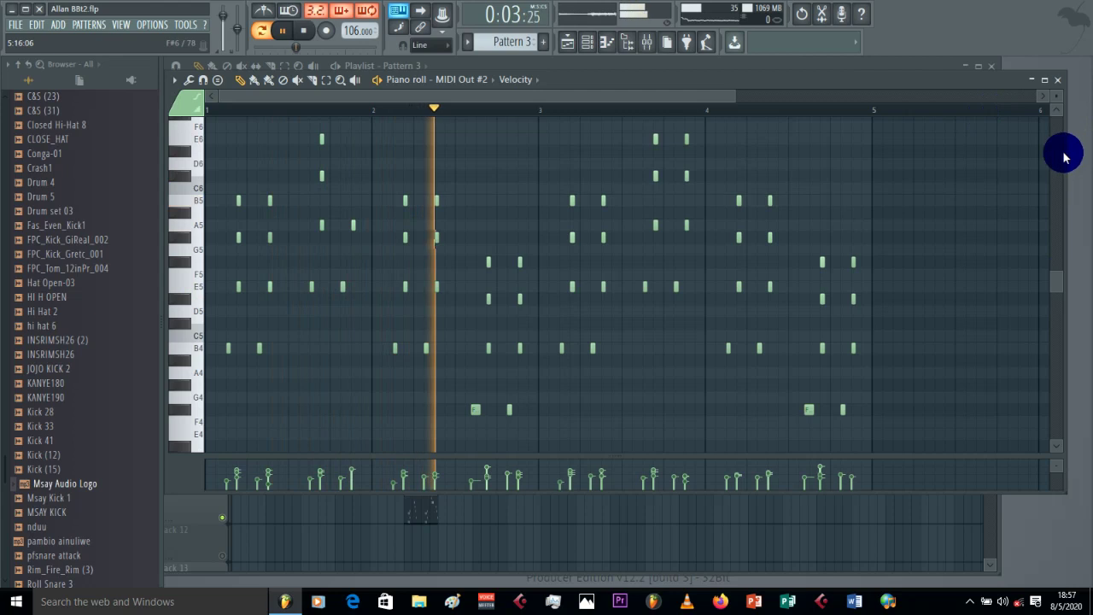
left_click(1057, 79)
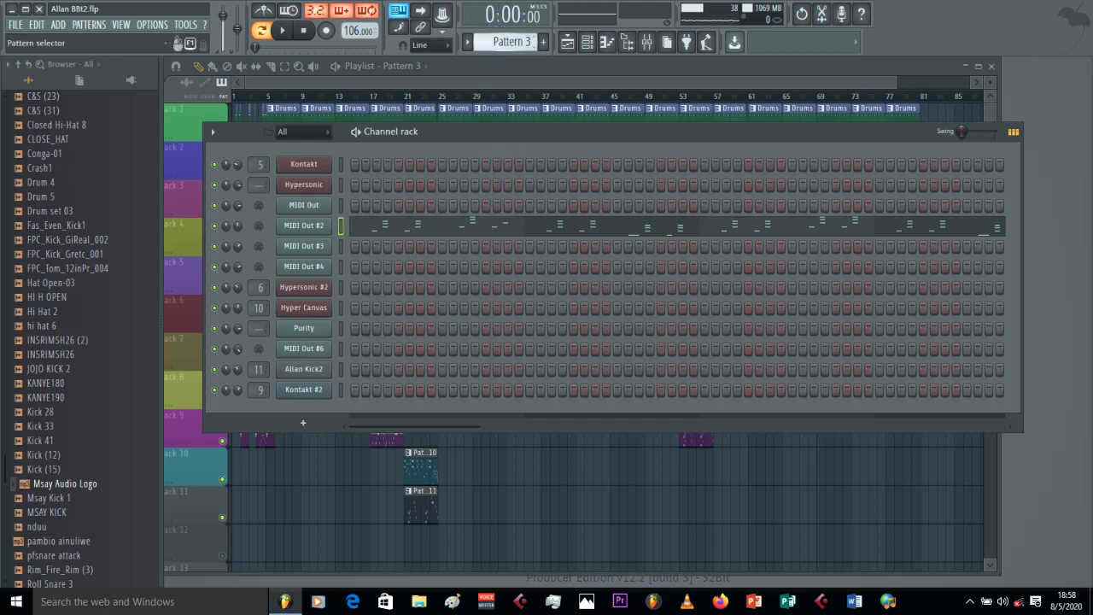
- Switch to Pattern 4 and audition its MIDI Out #3 notes in the piano roll
scroll(510, 41, "down", 1)
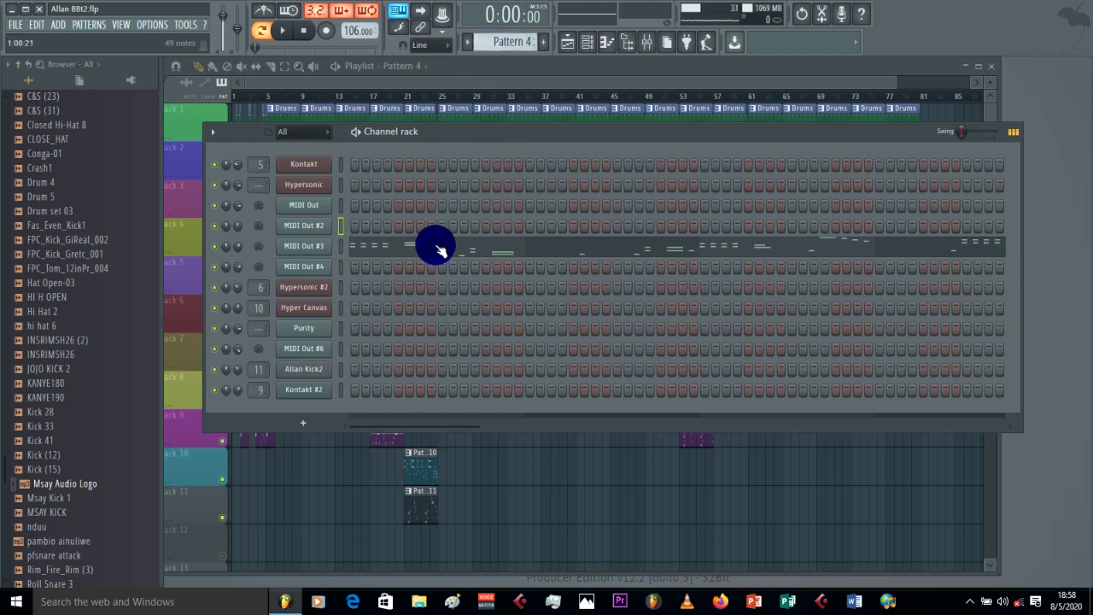
left_click(437, 249)
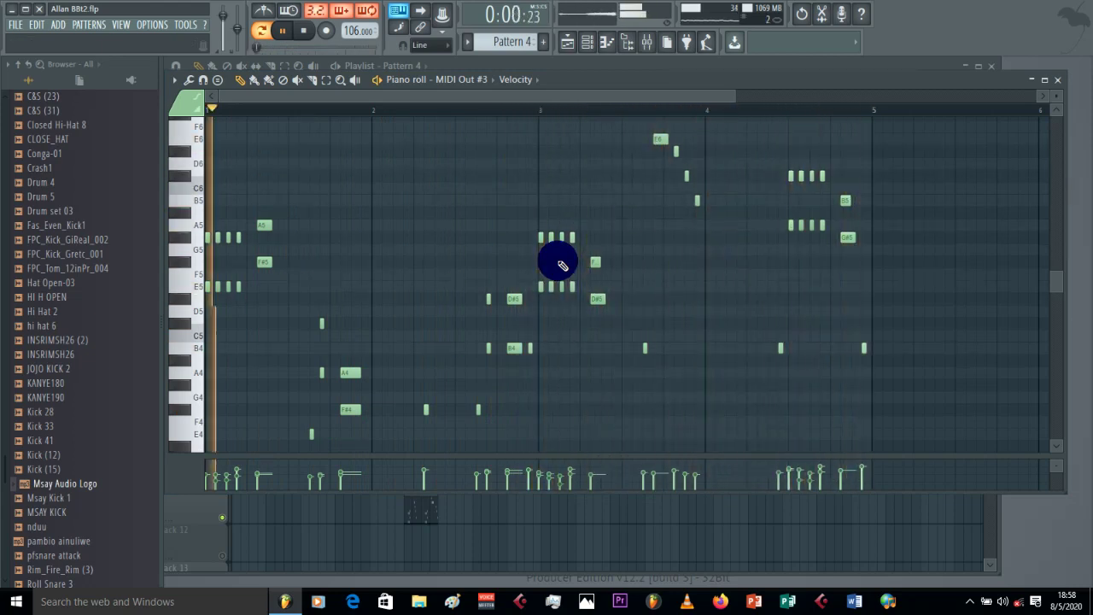
left_click(1067, 86)
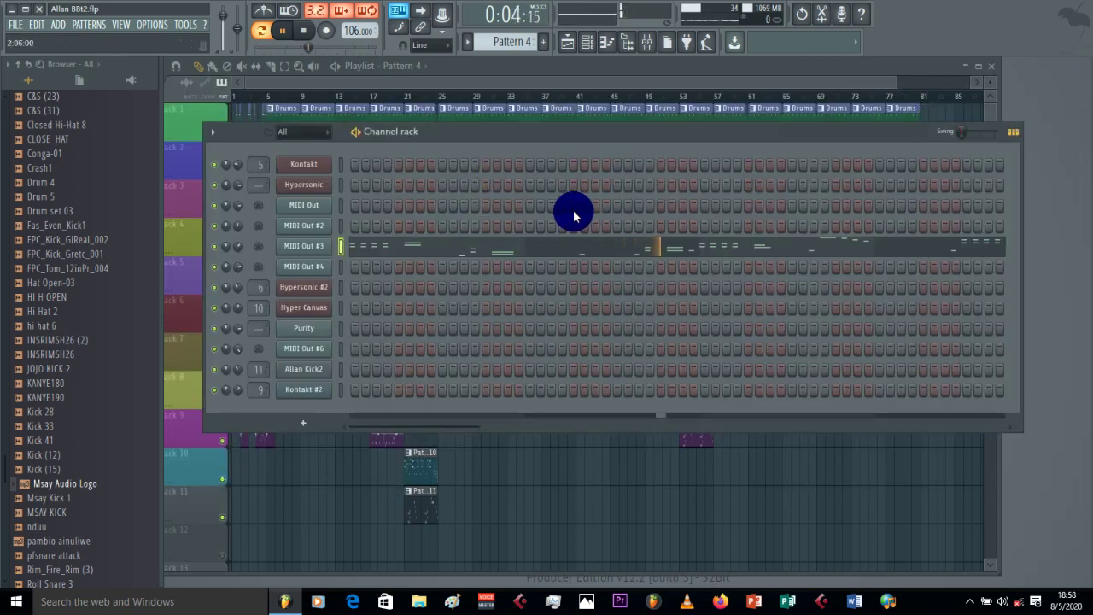
key("space")
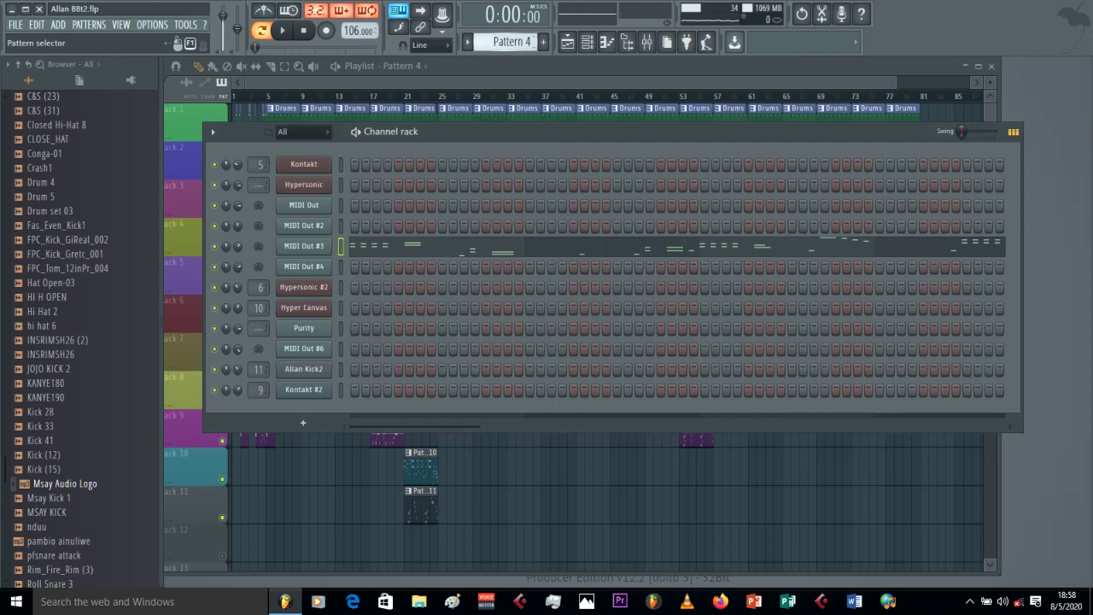
- Switch to Pattern 5 and audition its MIDI Out #4 notes in the piano roll
left_click_drag(485, 46, 485, 42)
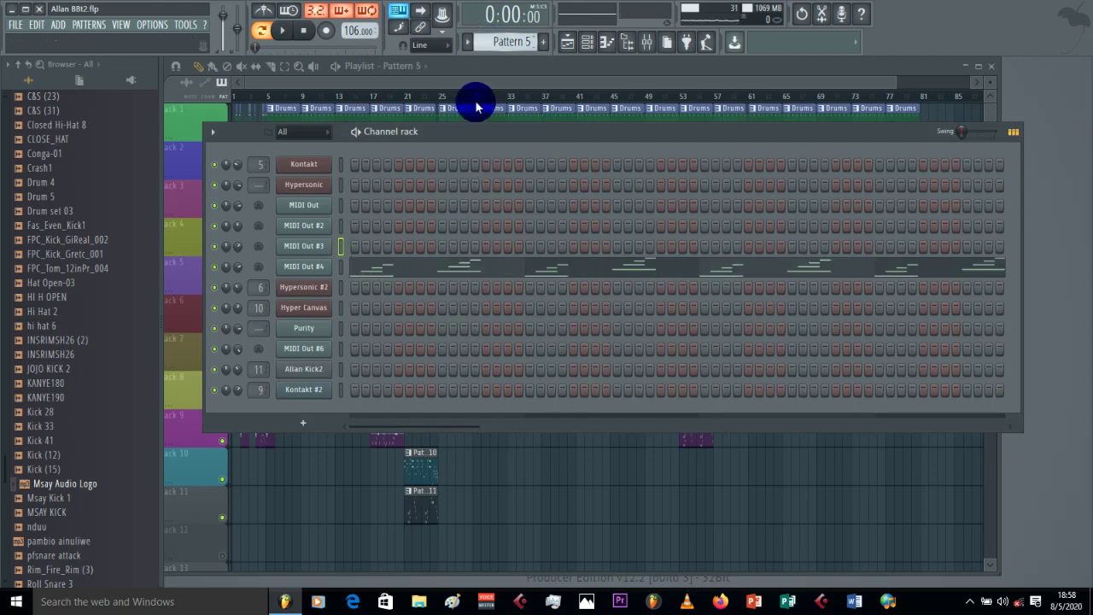
left_click(386, 267)
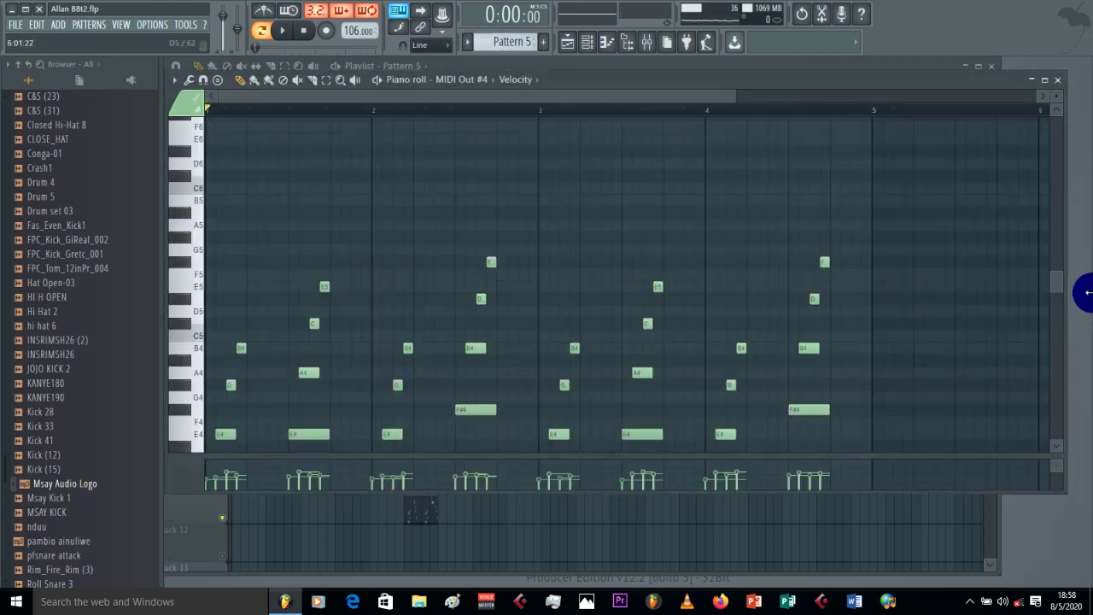
left_click_drag(1057, 273, 1057, 314)
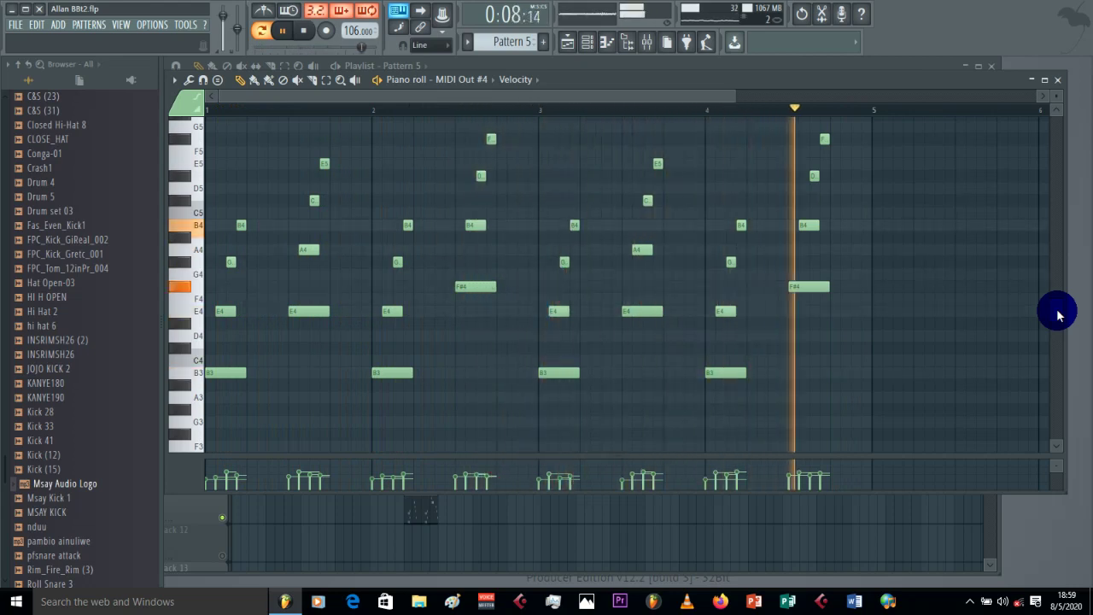
left_click(1058, 79)
key("space")
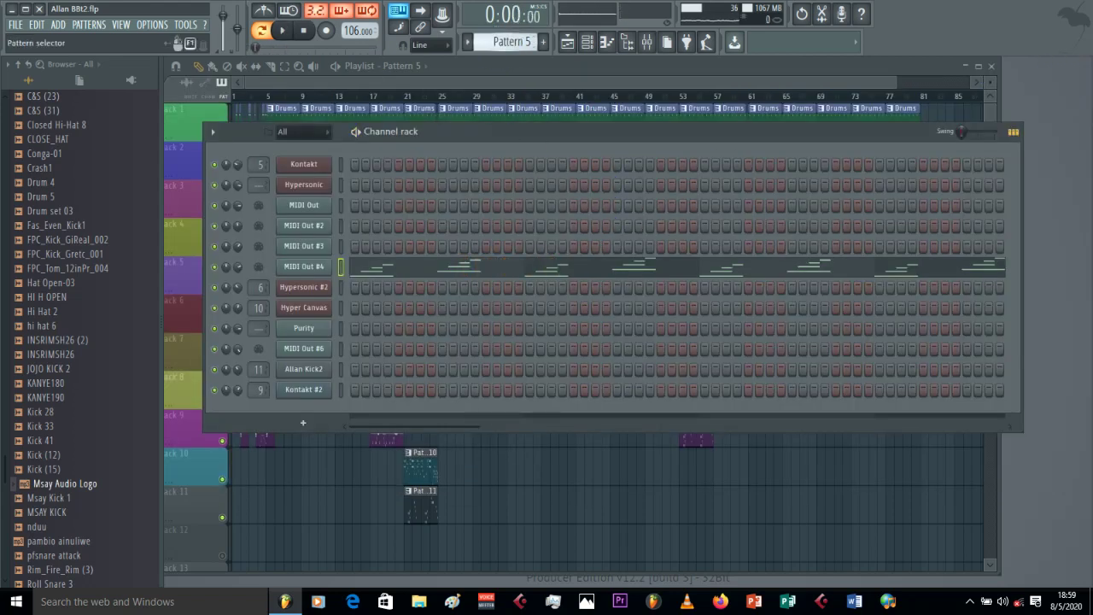
- Switch to Pattern 6 and audition its Hypersonic #2 melody in the piano roll, viewing the full length of the pattern
scroll(511, 41, "down", 1)
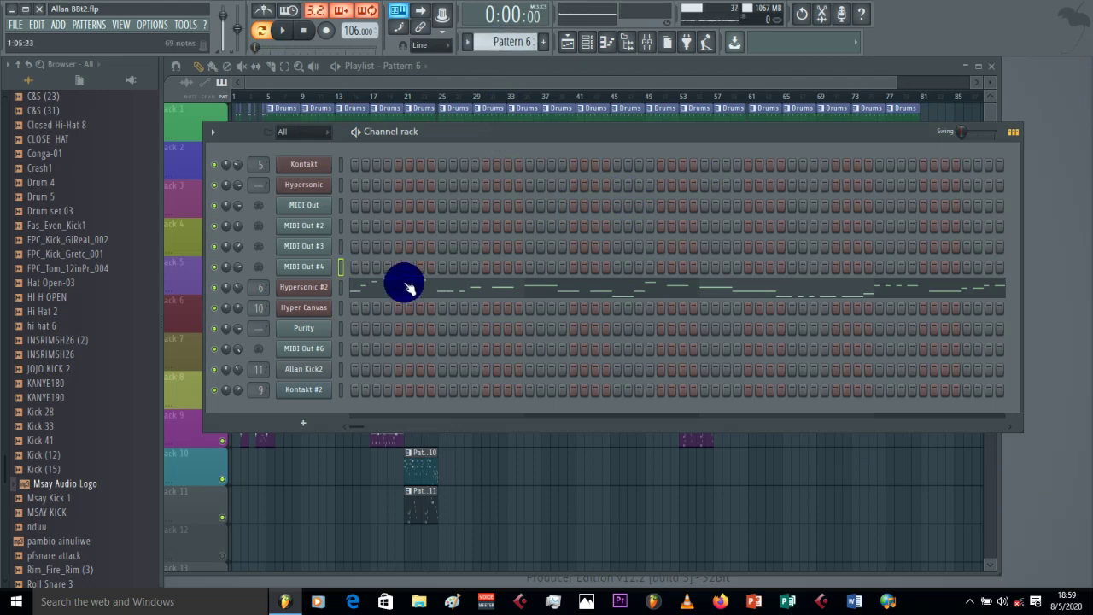
left_click(408, 288)
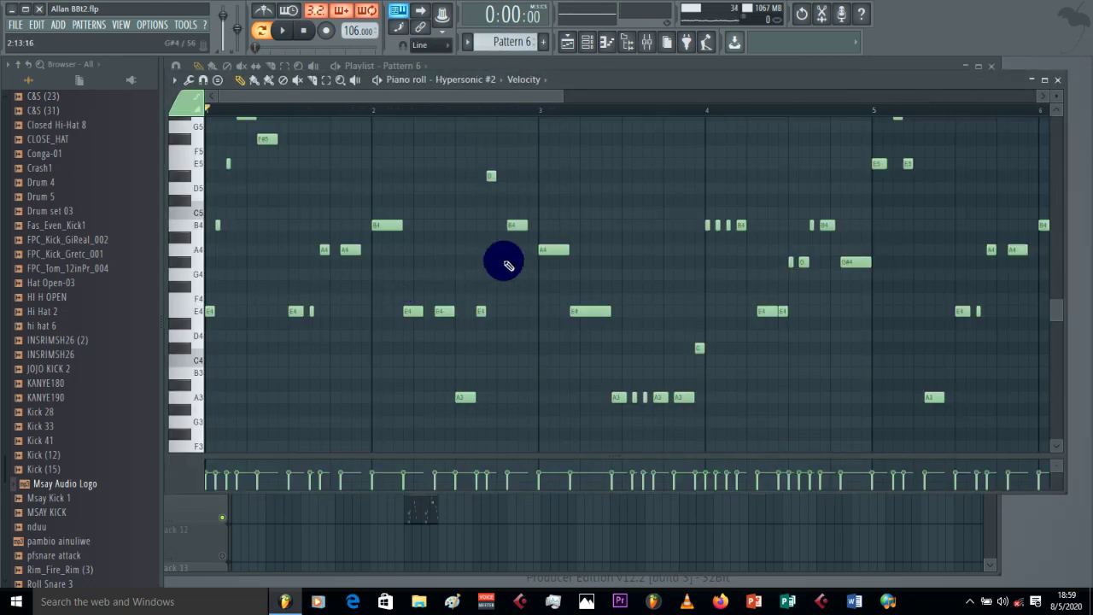
key("space")
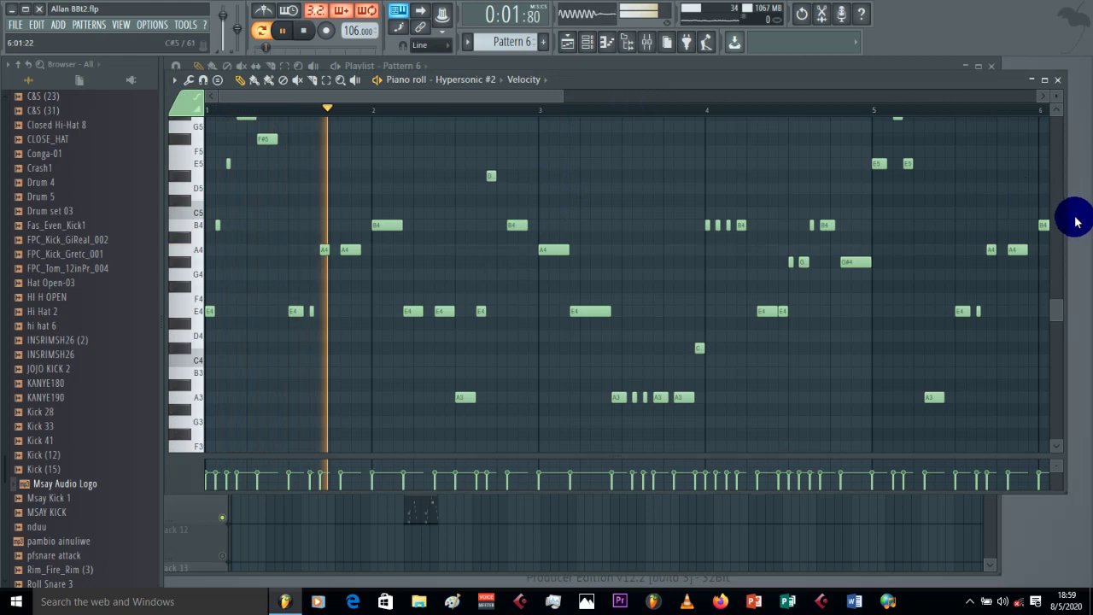
scroll(991, 293, "up", 3)
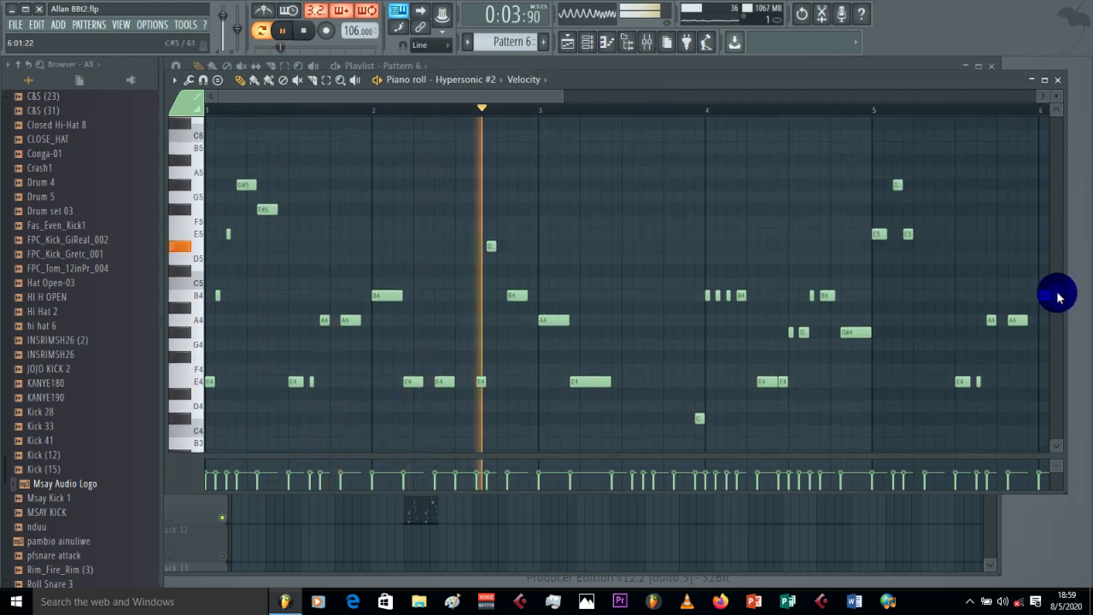
scroll(1057, 299, "down", 2)
scroll(1057, 305, "down", 1)
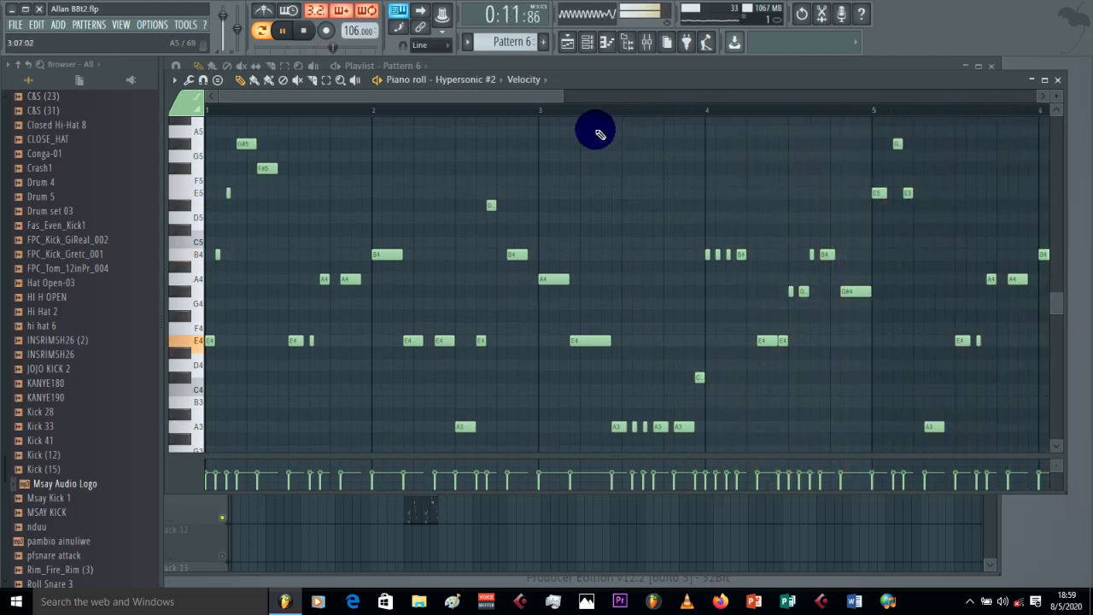
left_click_drag(560, 100, 911, 111)
key("space")
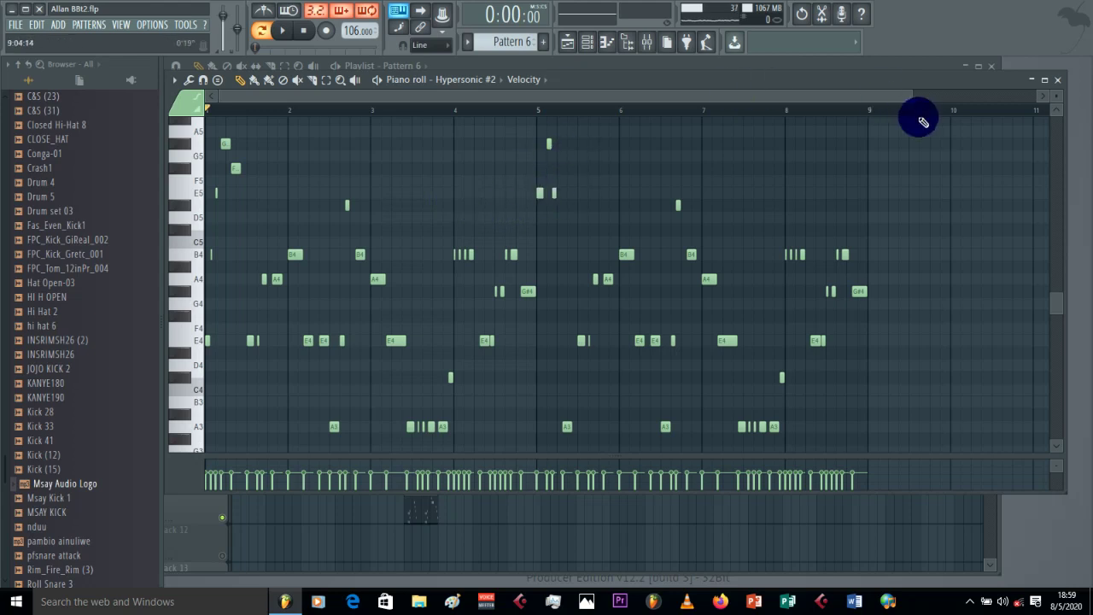
- Switch from Pattern 6 to Pattern 7 and audition its Hyper Canvas notes in the piano roll
left_click_drag(912, 96, 889, 93)
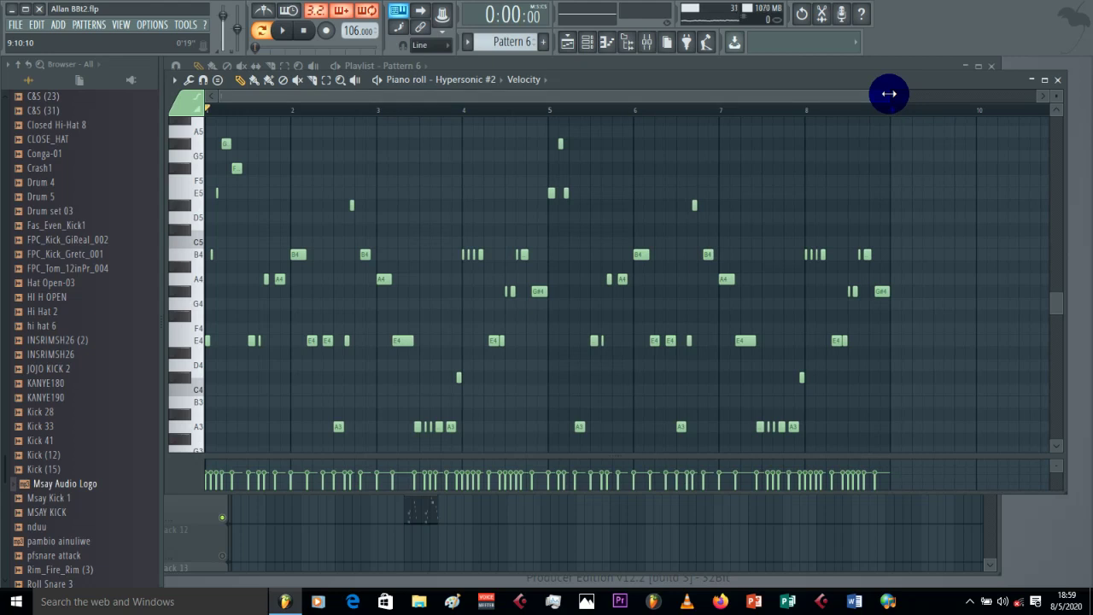
left_click(1064, 81)
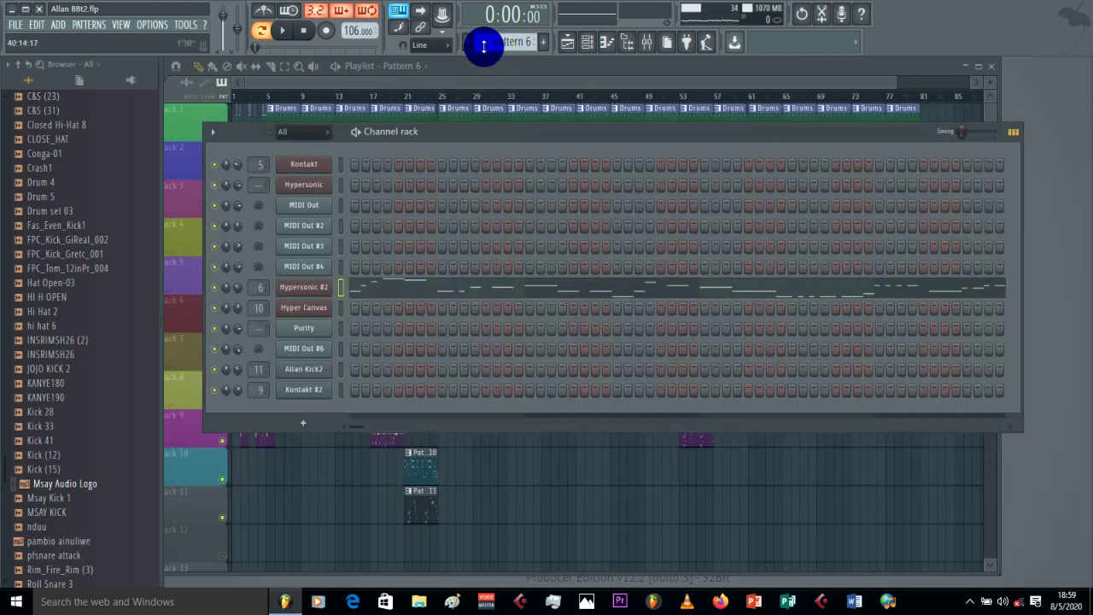
left_click_drag(483, 41, 482, 49)
left_click(384, 320)
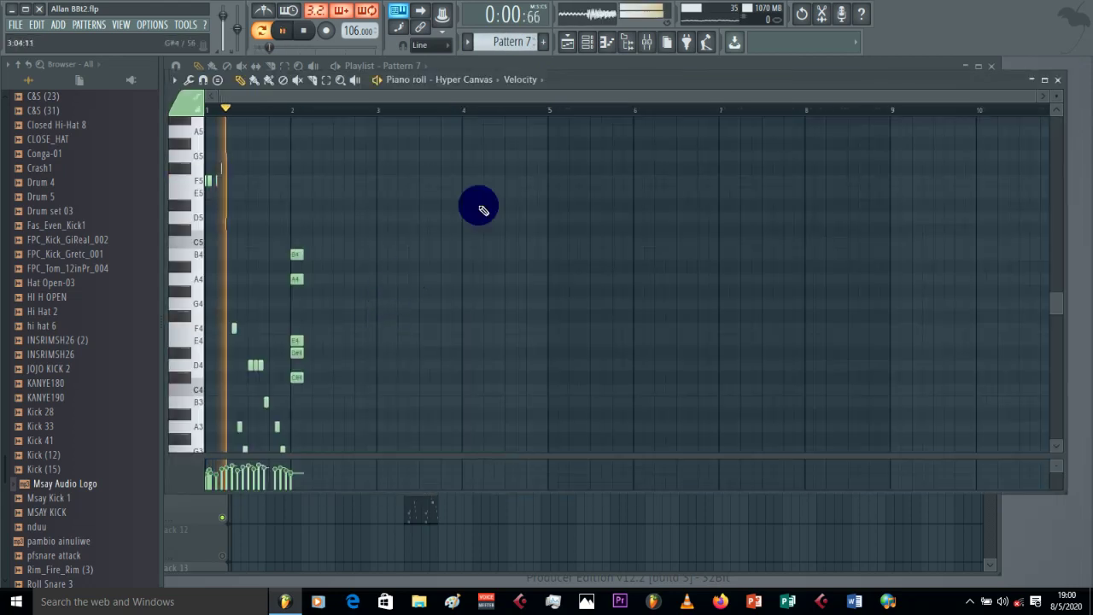
left_click_drag(1029, 94, 496, 107)
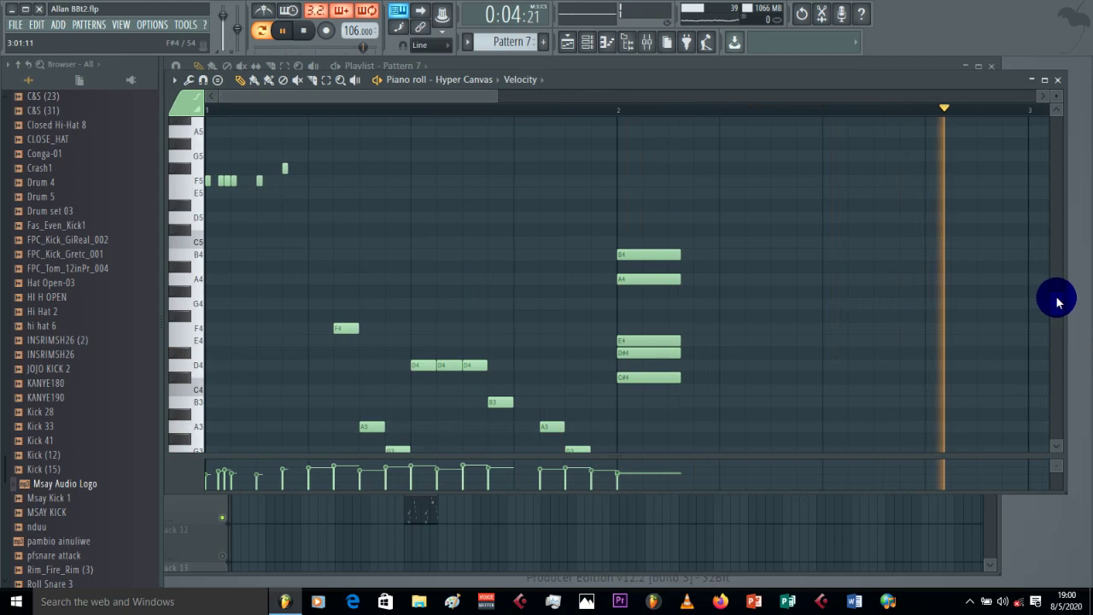
scroll(1055, 304, "down", 1)
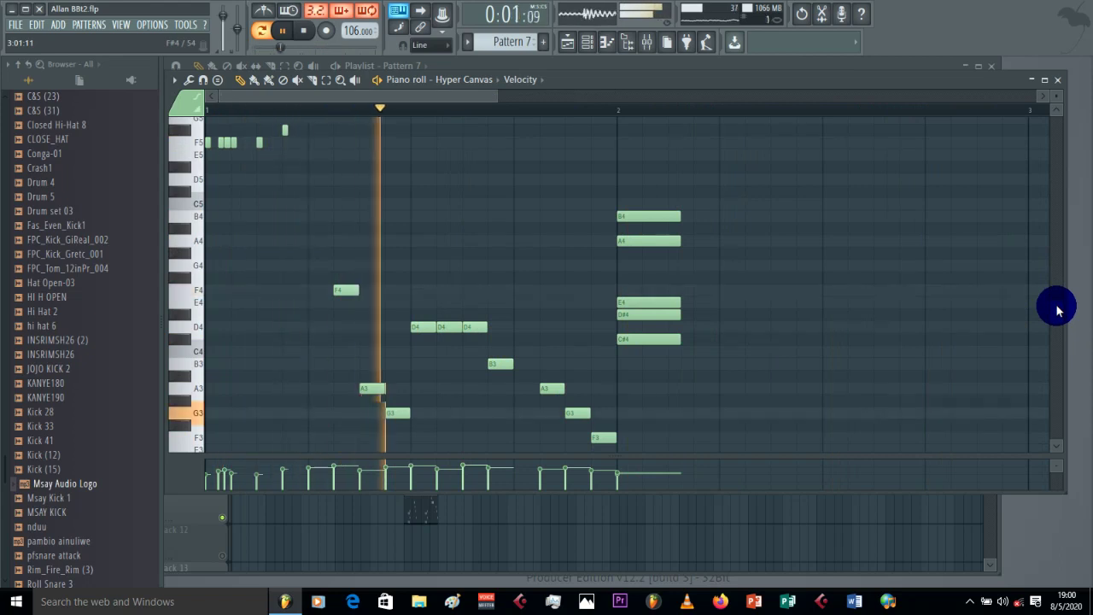
left_click(1044, 83)
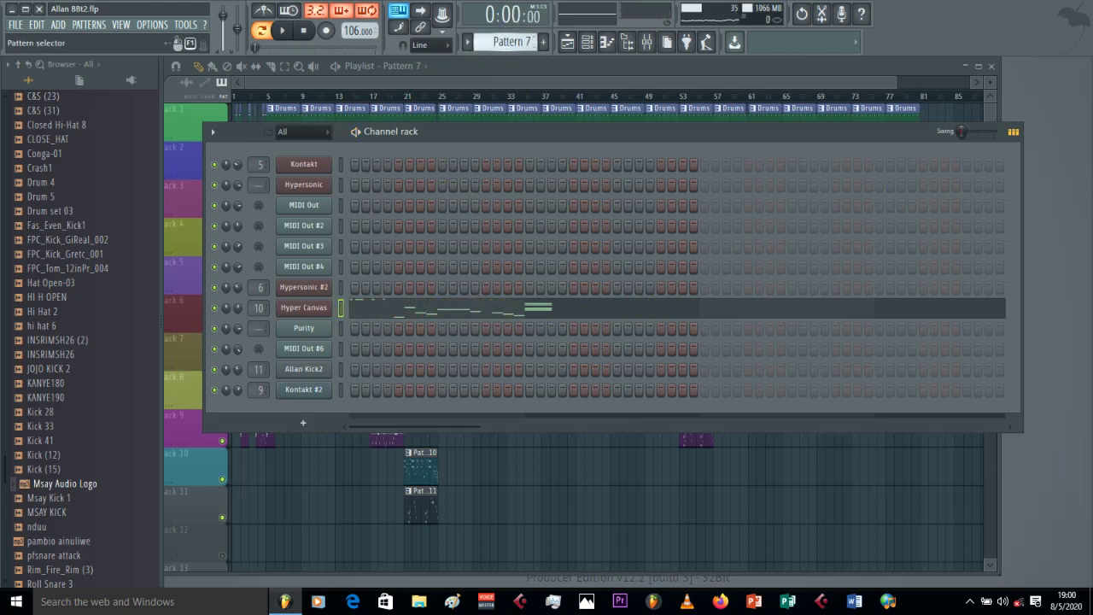
- Return to Pattern 6 and replay its Hypersonic #2 melody in the piano roll
scroll(512, 41, "down", 1)
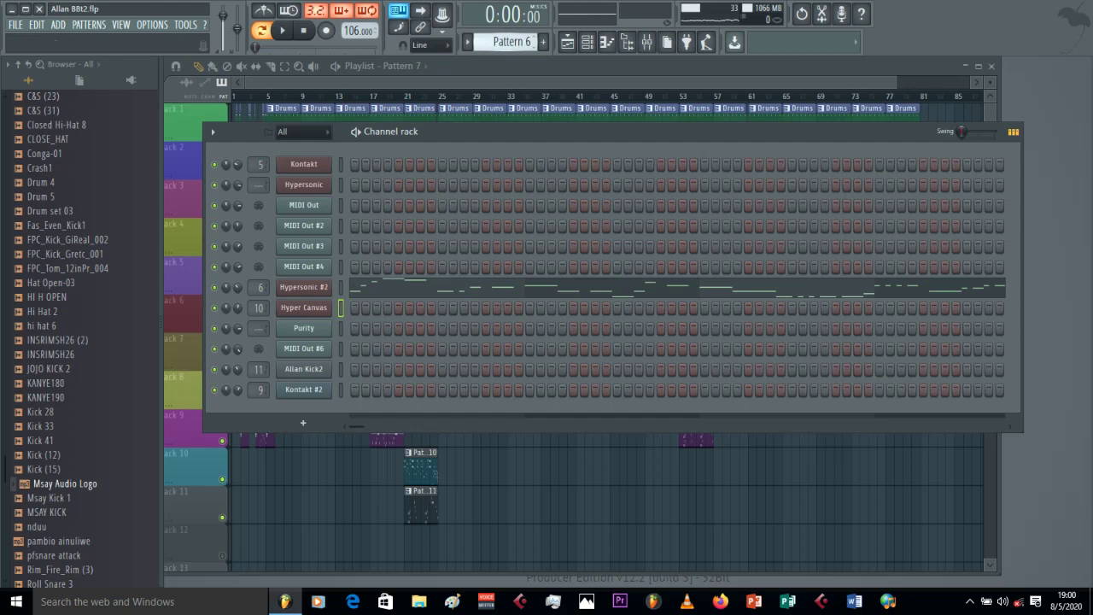
left_click(437, 291)
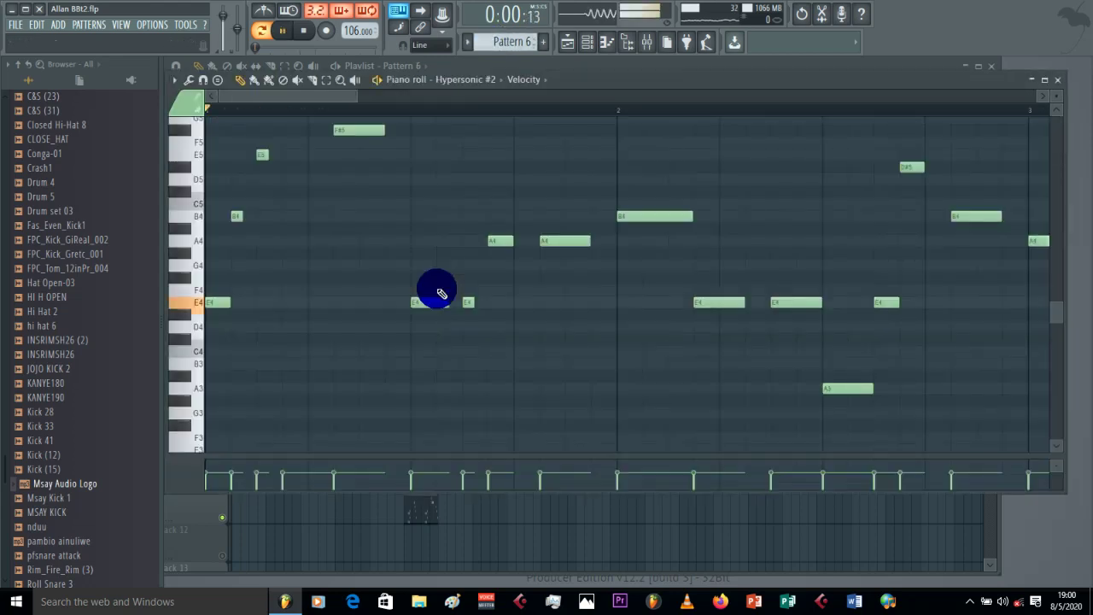
left_click_drag(358, 96, 628, 111)
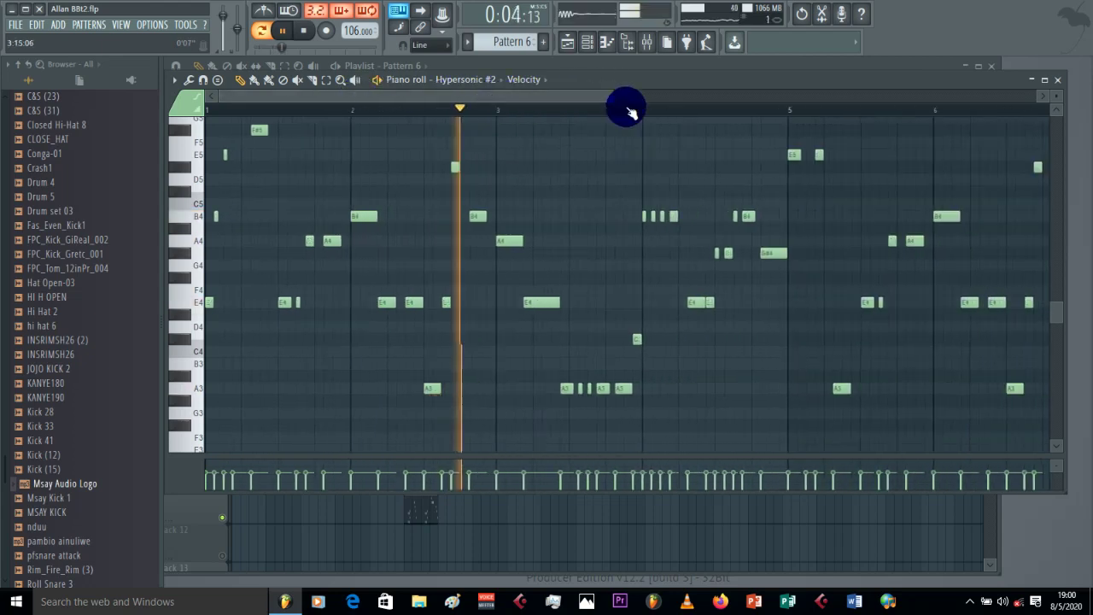
left_click(1057, 80)
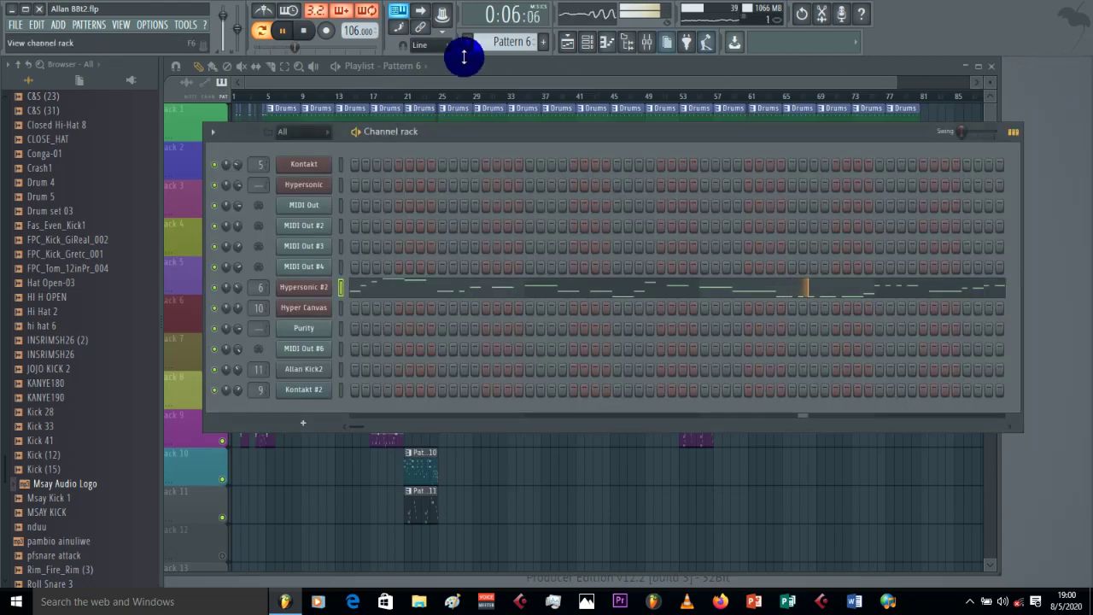
key("space")
- Switch to the Kick pattern and audition its layered Hyper Canvas and Allan Kick2 notes from the channel rack
scroll(513, 41, "up", 2)
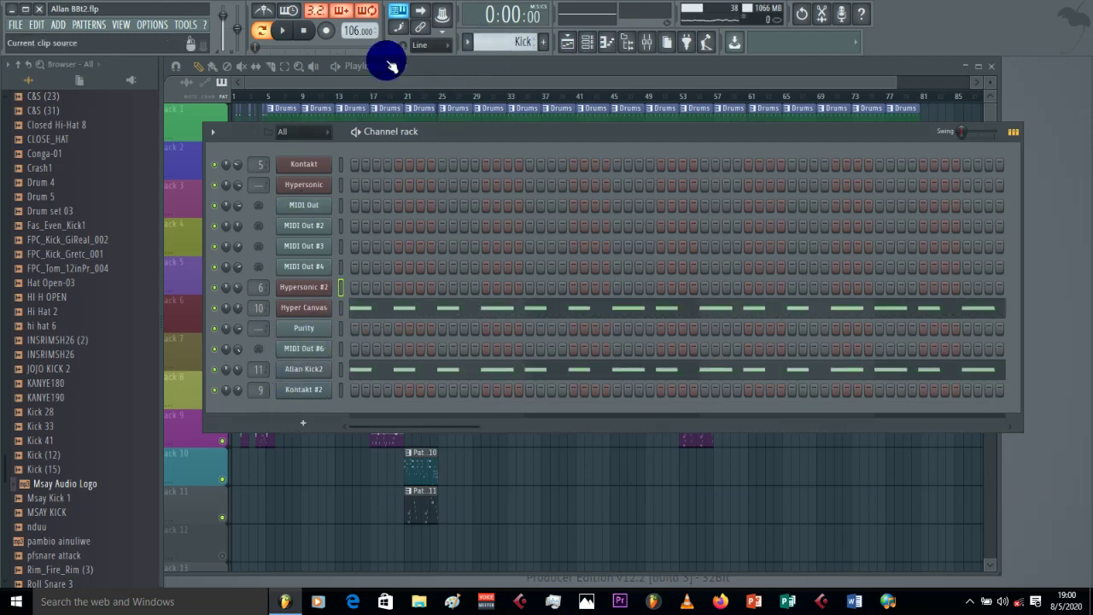
key("space")
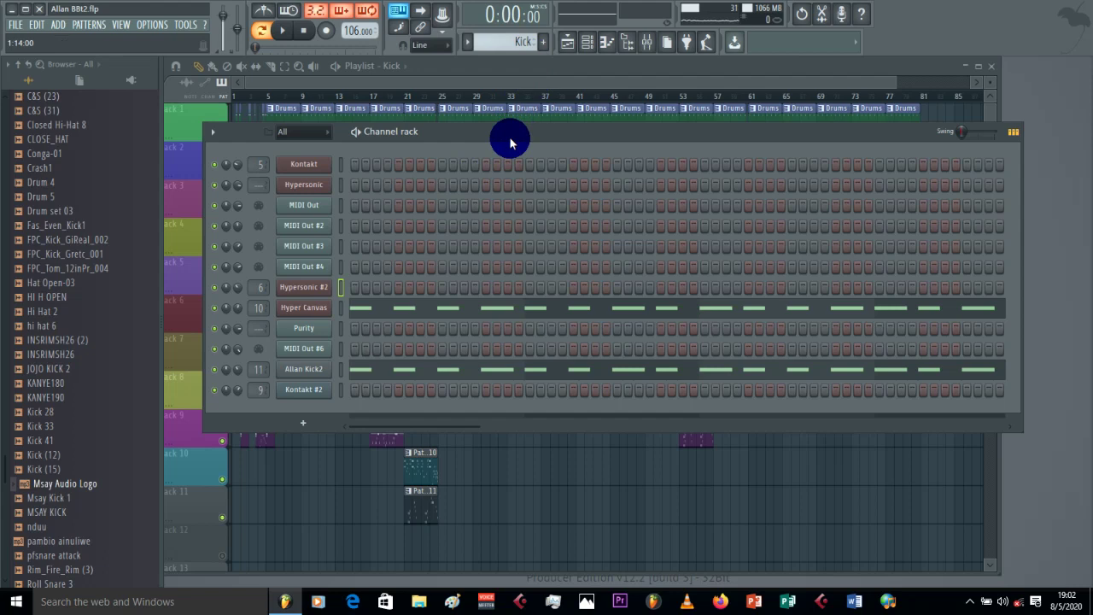
left_click_drag(510, 143, 540, 147)
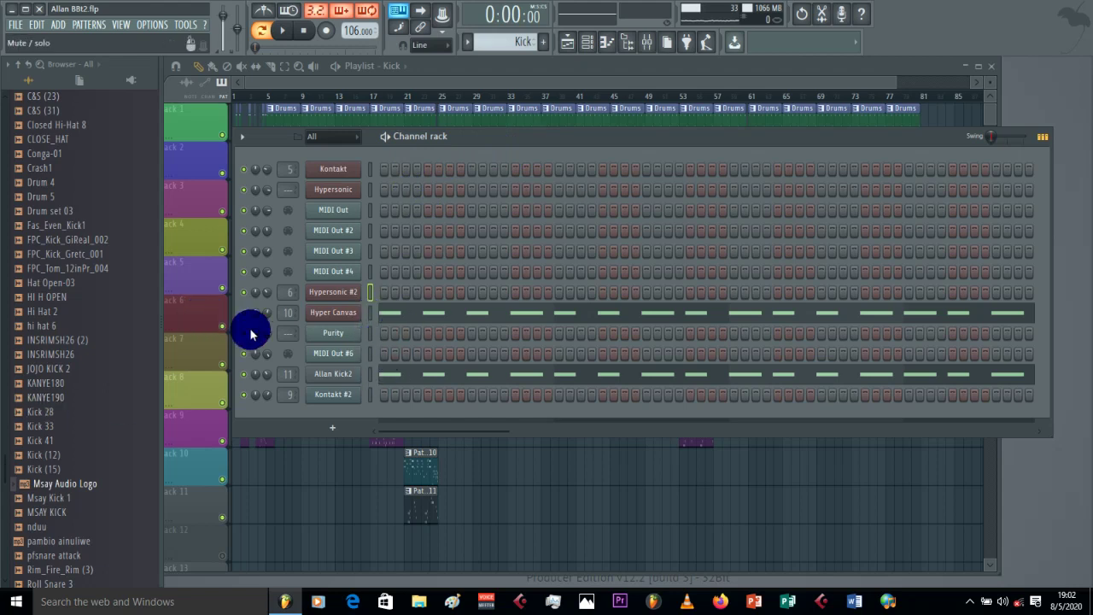
key("space")
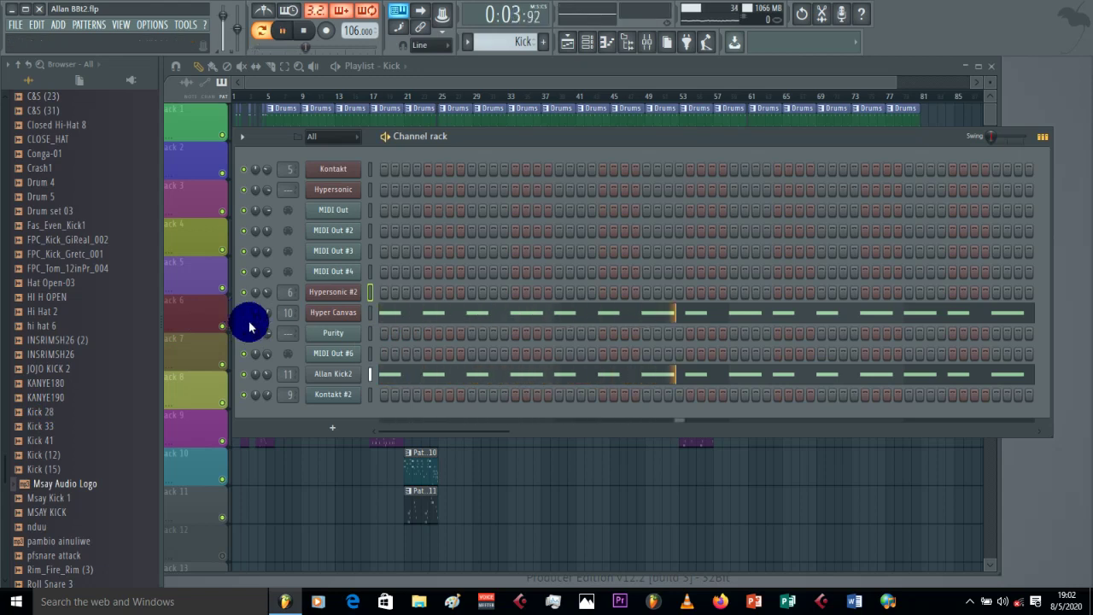
key("space")
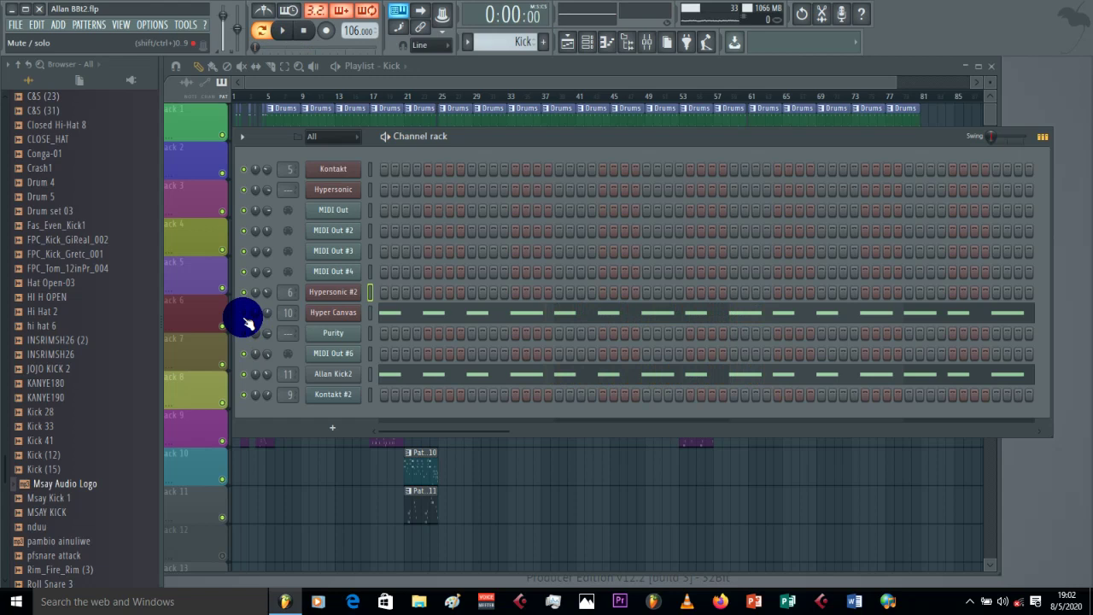
key("space")
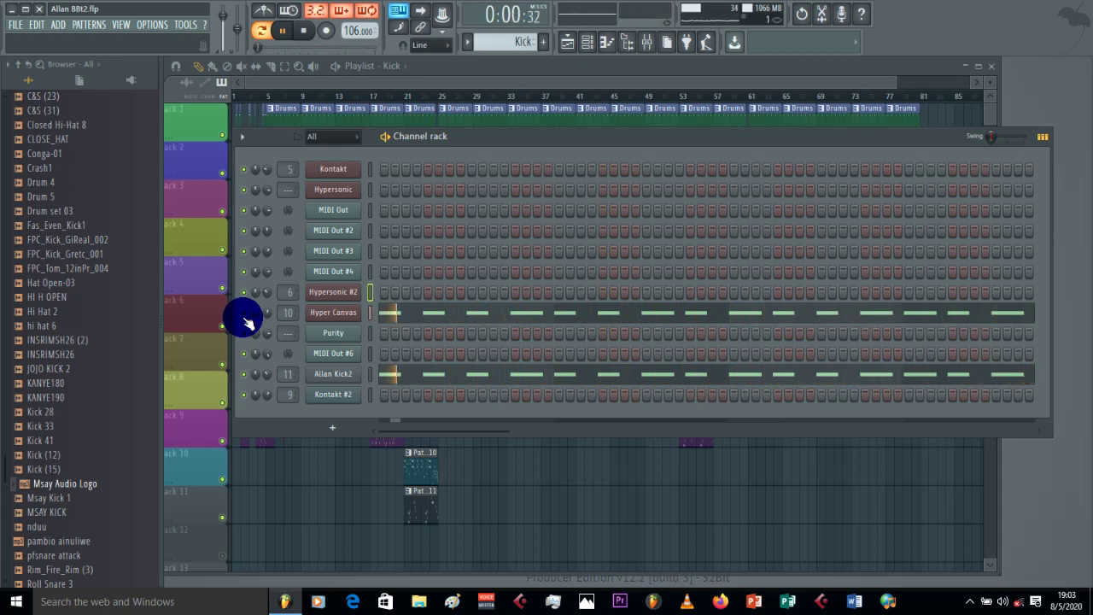
key("space")
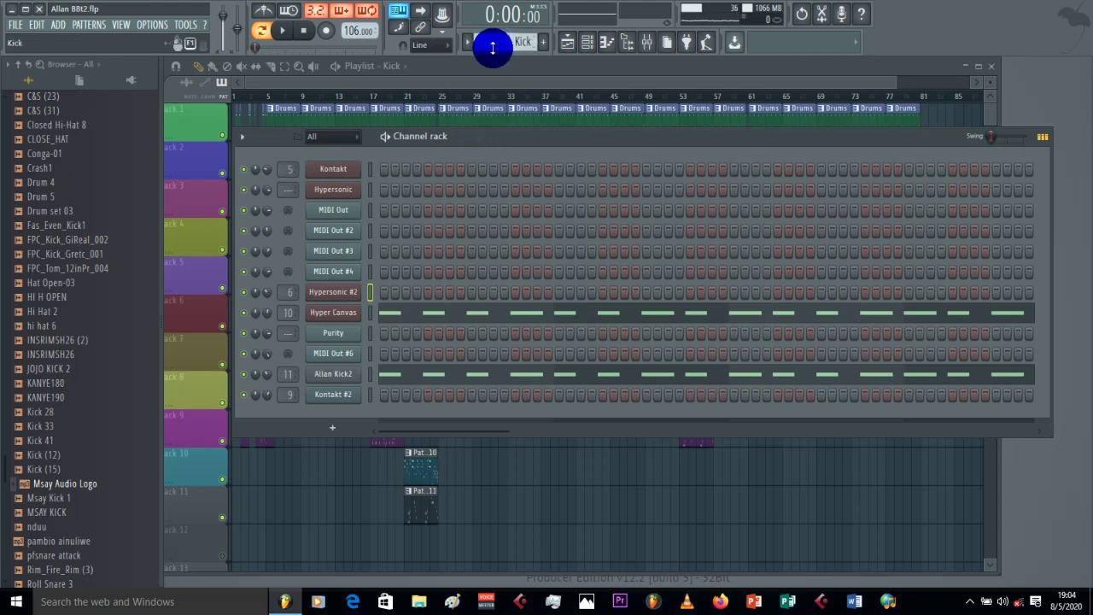
- Switch to Pattern 9 and audition its Kontakt #2 notes in the piano roll
left_click_drag(493, 47, 493, 38)
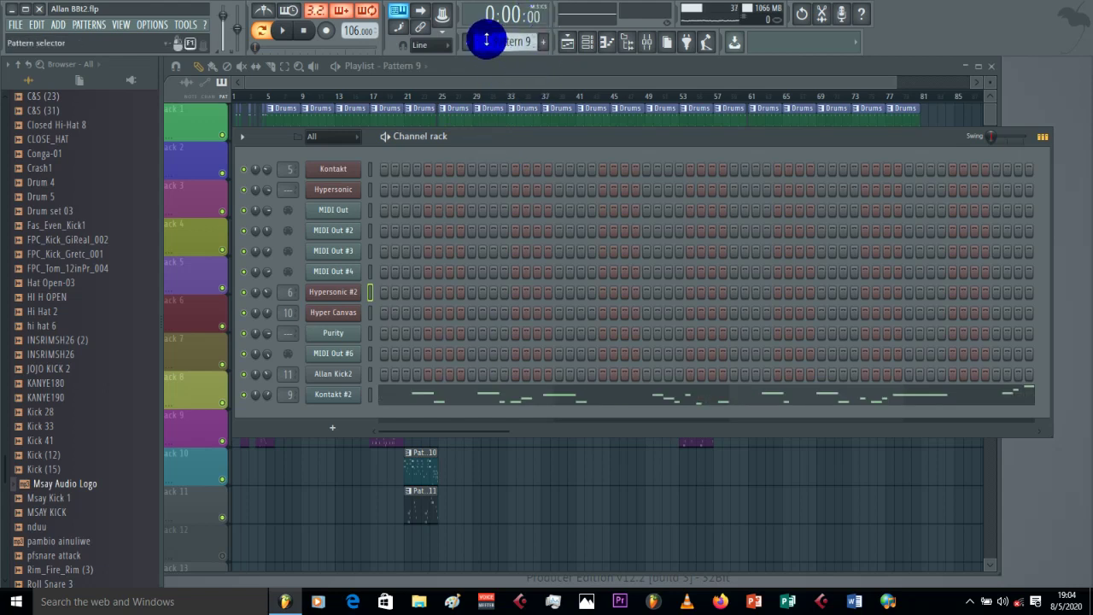
left_click_drag(487, 37, 488, 48)
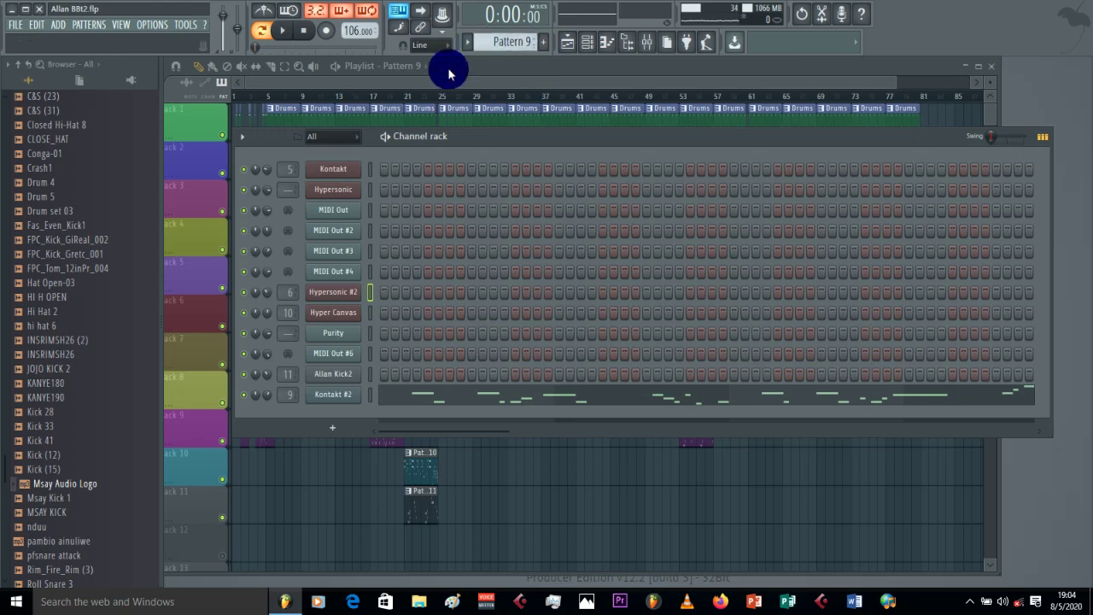
key("space")
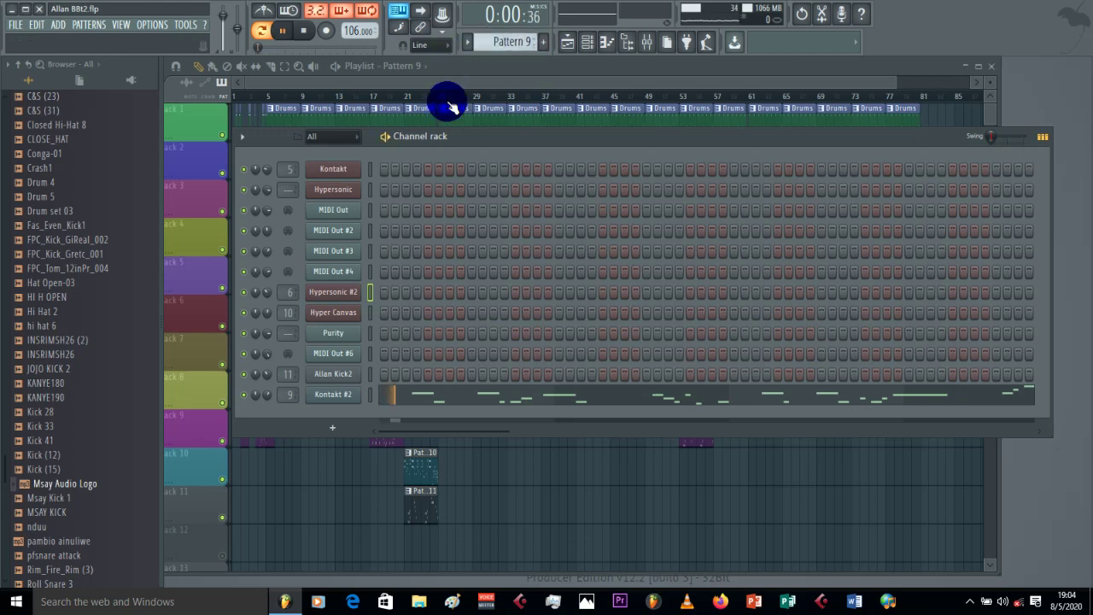
left_click(413, 398)
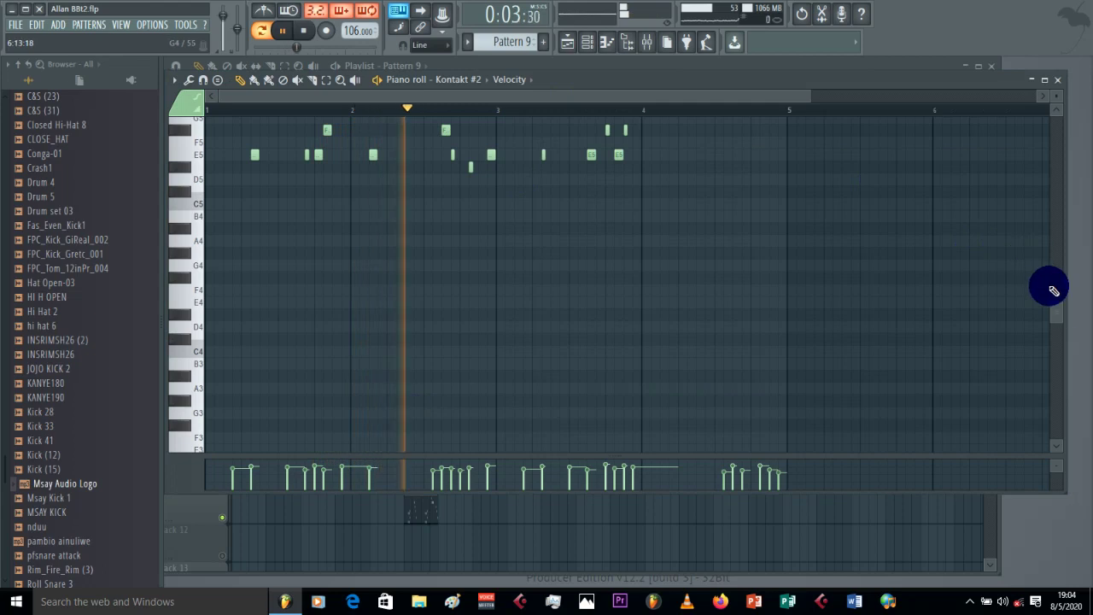
scroll(1056, 286, "up", 5)
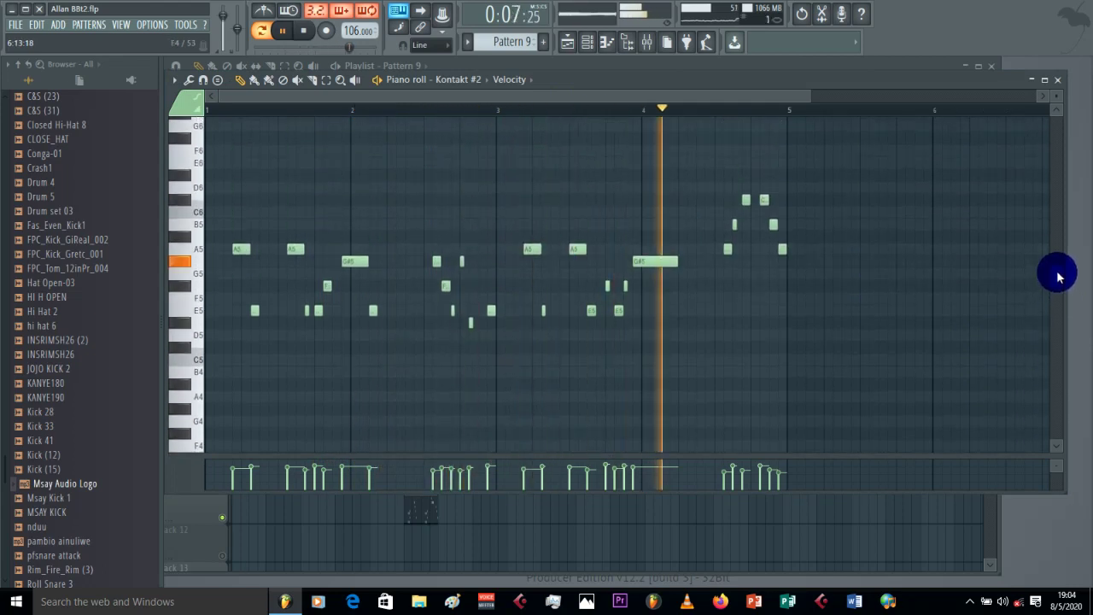
key("space")
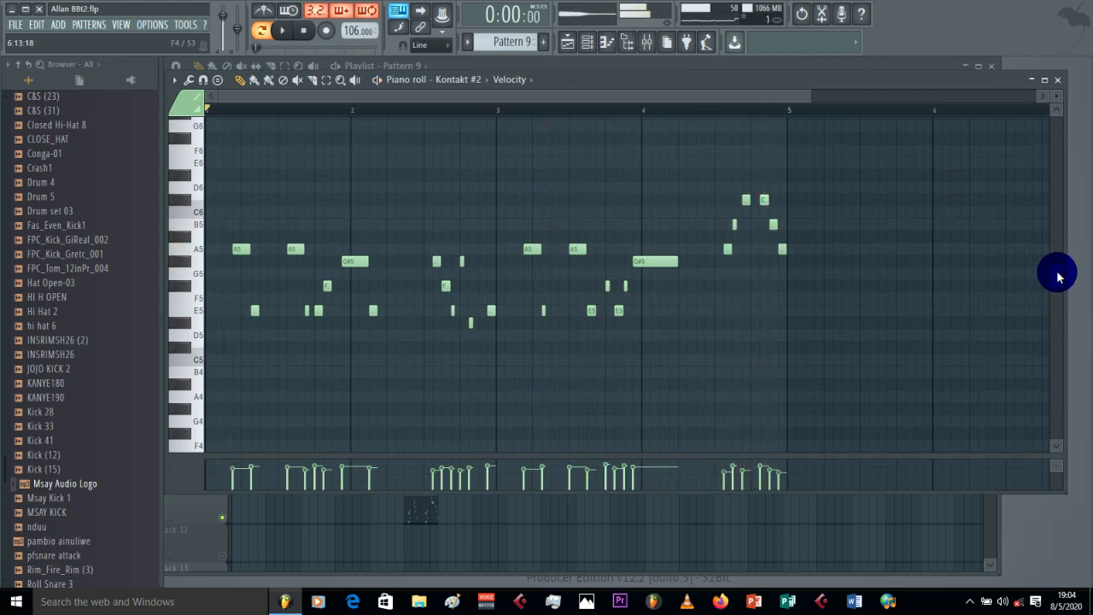
left_click(1063, 85)
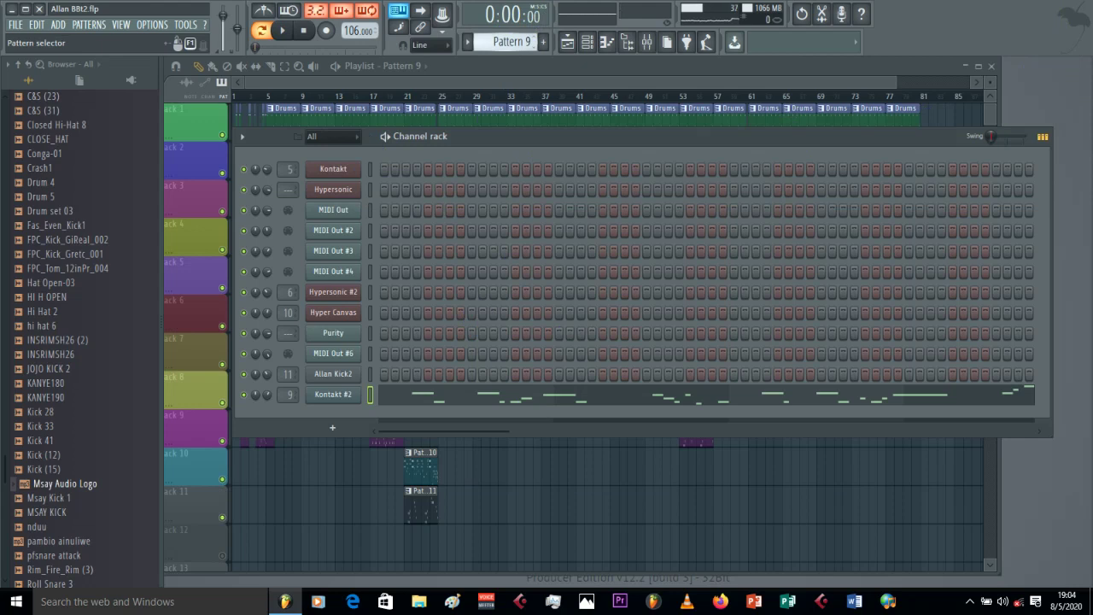
- Switch to Pattern 10 and audition its Kontakt notes in the piano roll
scroll(511, 41, "down", 1)
left_click(469, 154)
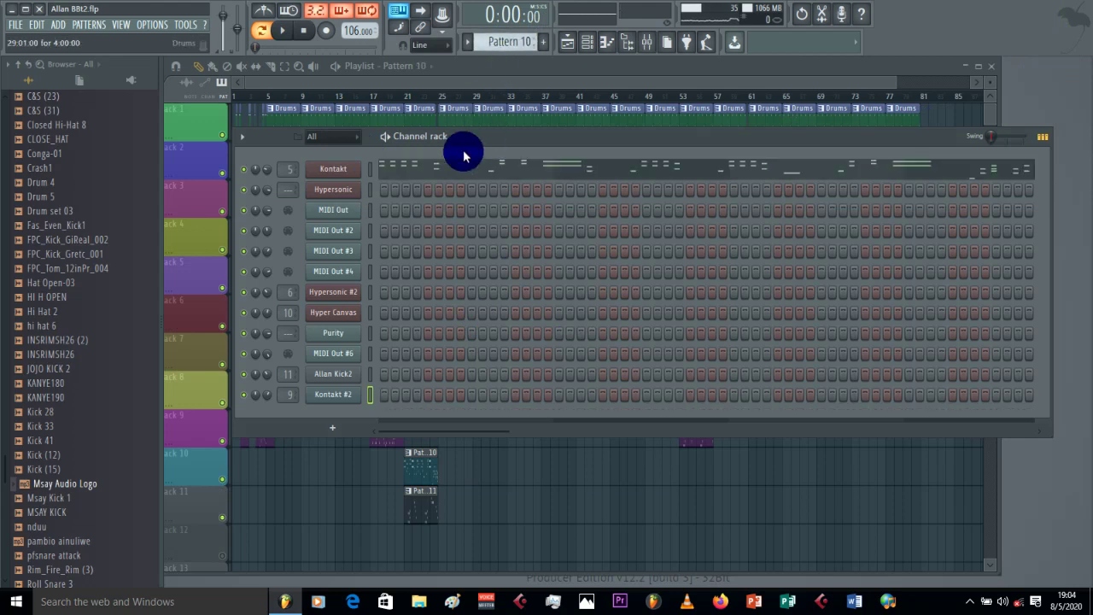
left_click(455, 172)
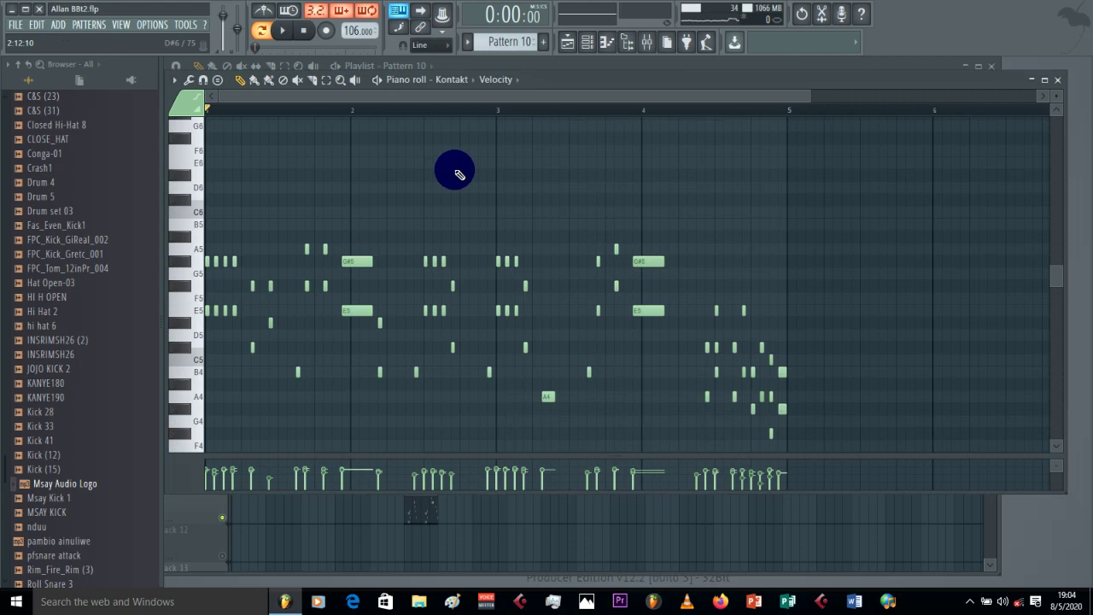
key("space")
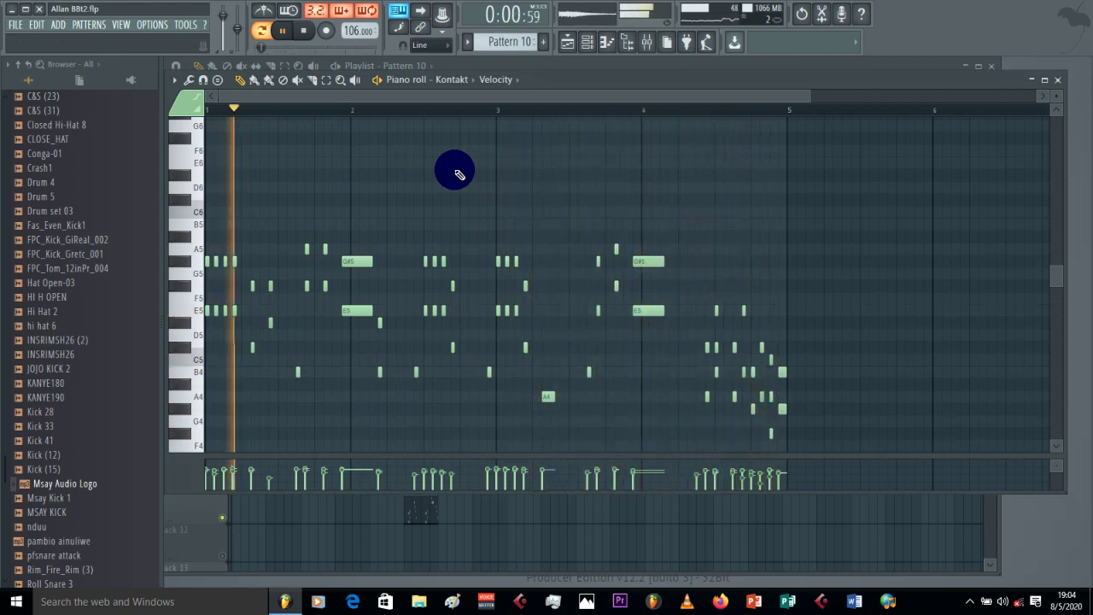
key("space")
left_click(1060, 79)
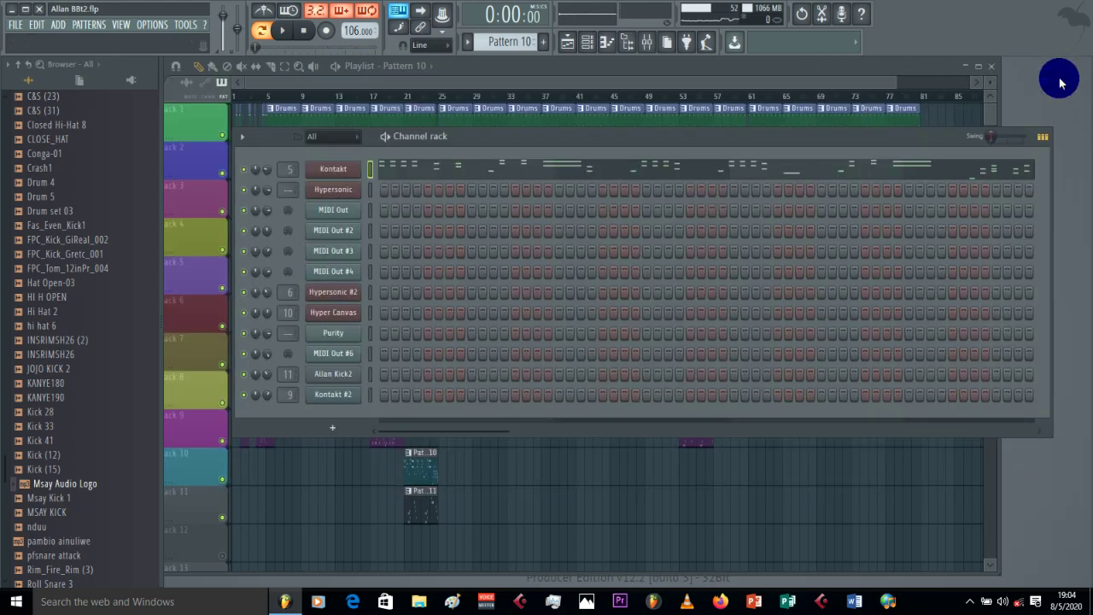
- Switch to Pattern 11 and audition its Kontakt notes in the piano roll
scroll(509, 41, "down", 1)
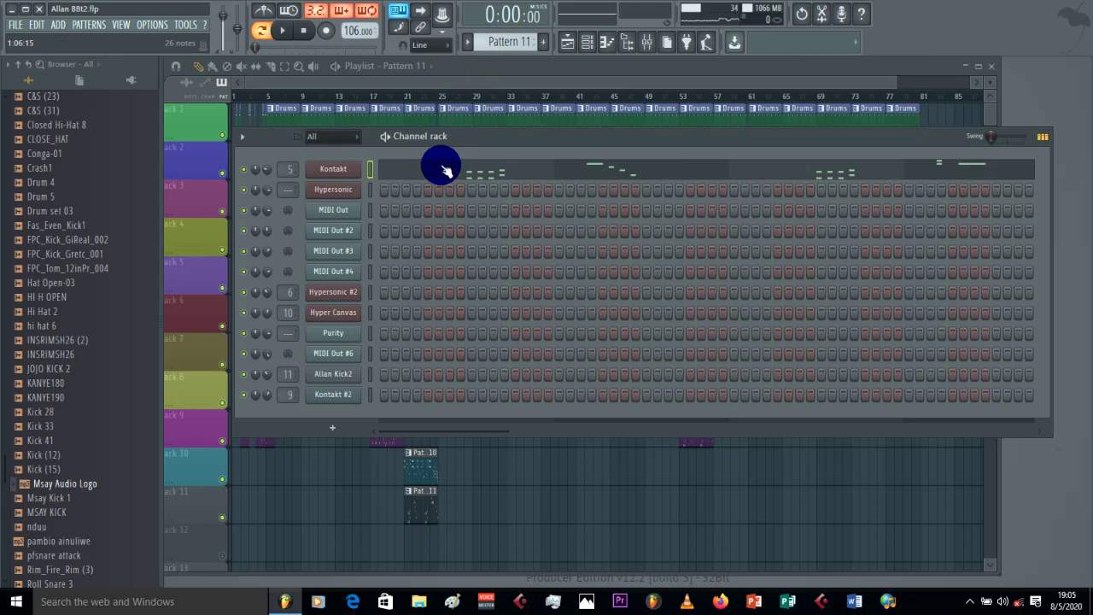
left_click(439, 166)
key("space")
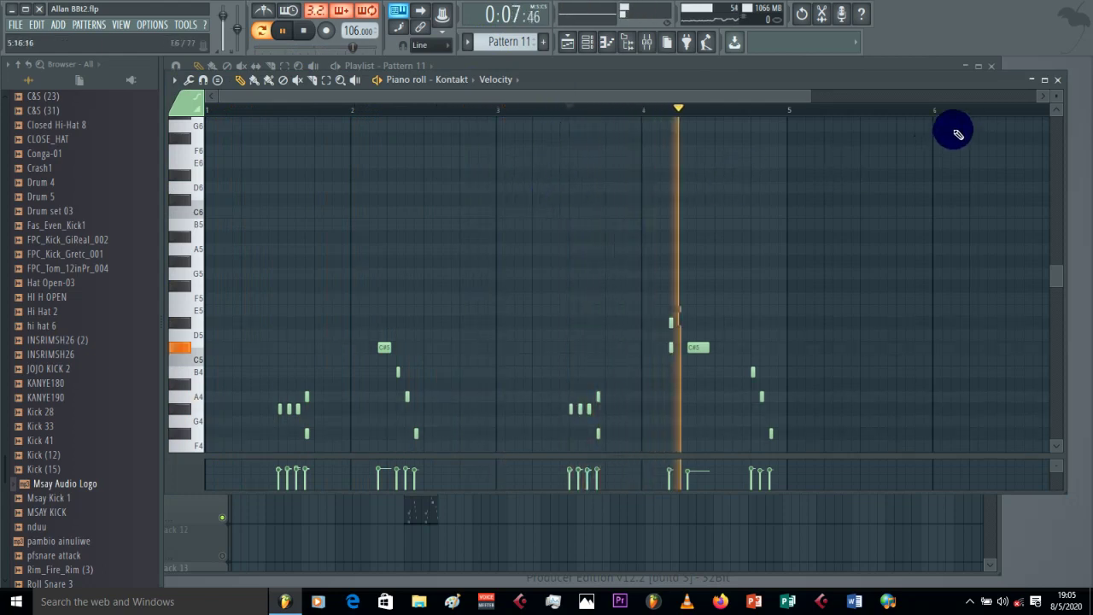
left_click(1059, 79)
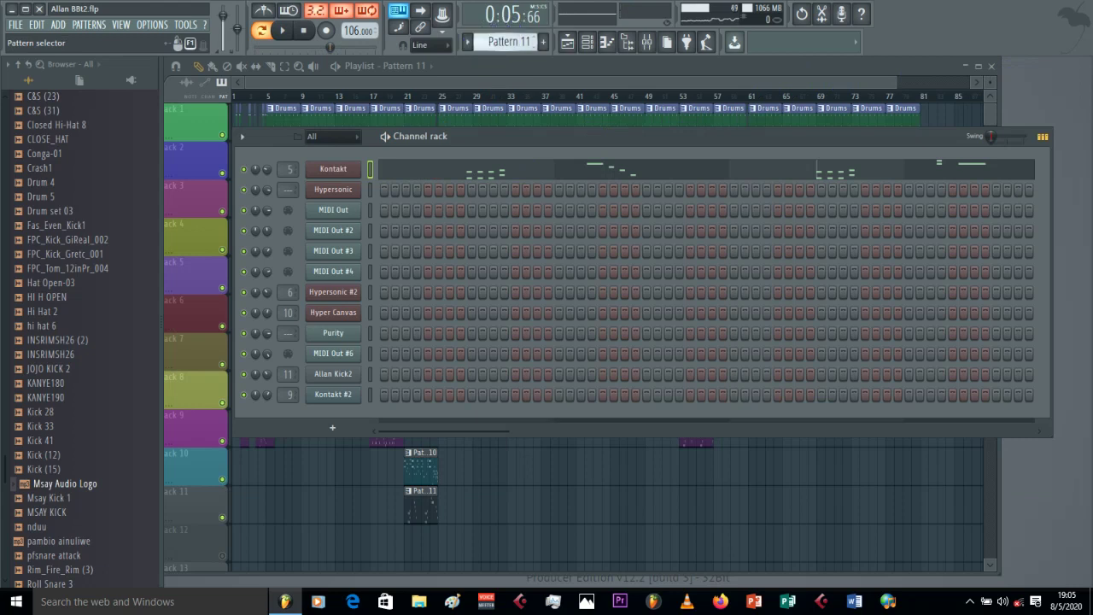
- Switch to the Intro pattern and examine the arrangement's opening bars in the playlist
scroll(508, 41, "down", 1)
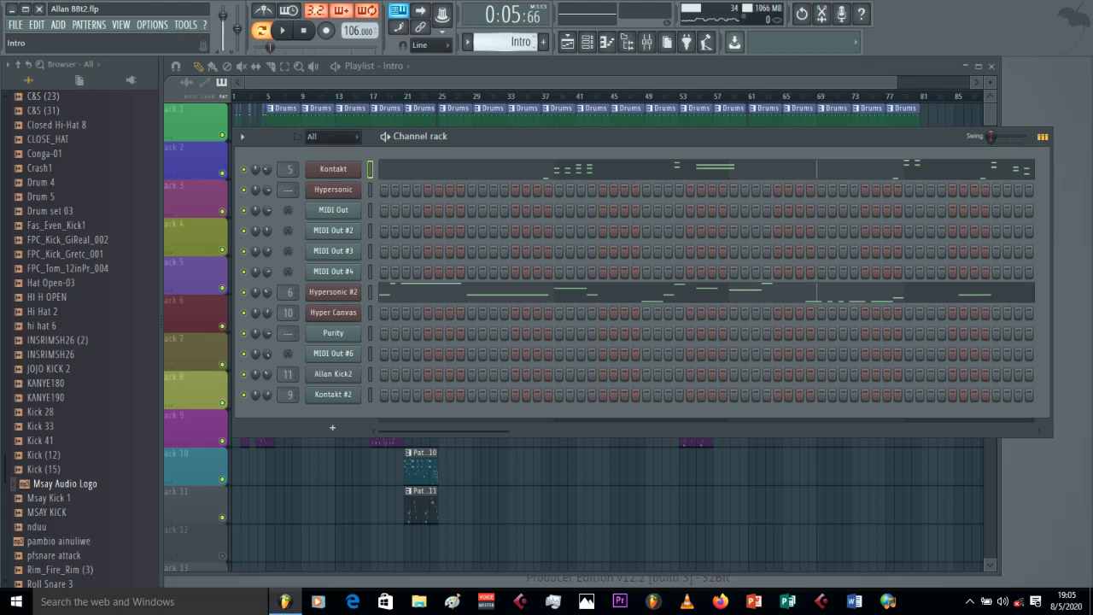
left_click(570, 43)
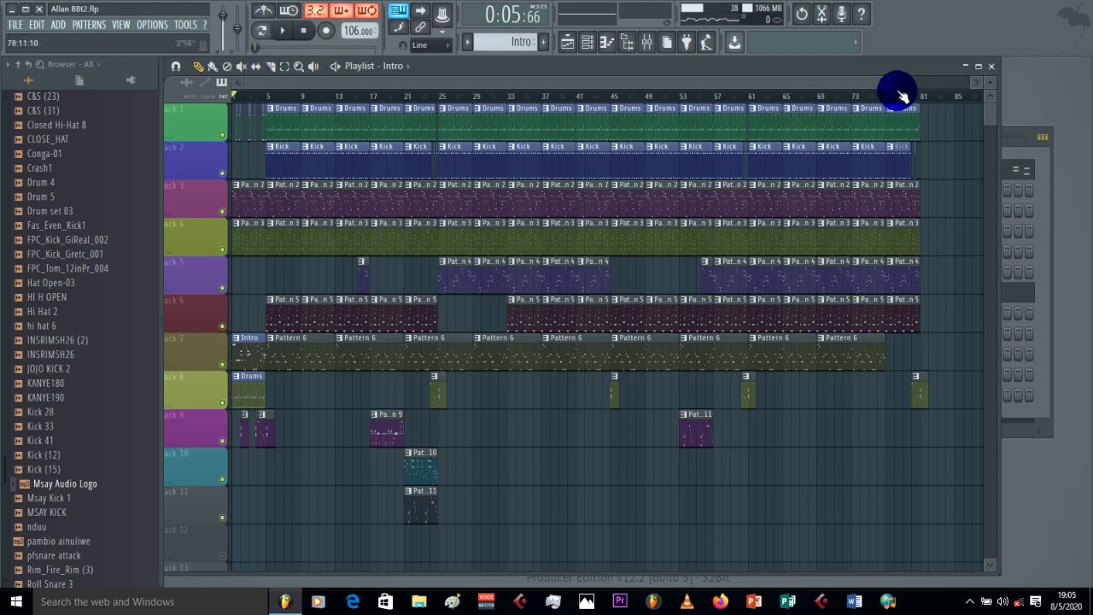
left_click_drag(893, 86, 388, 93)
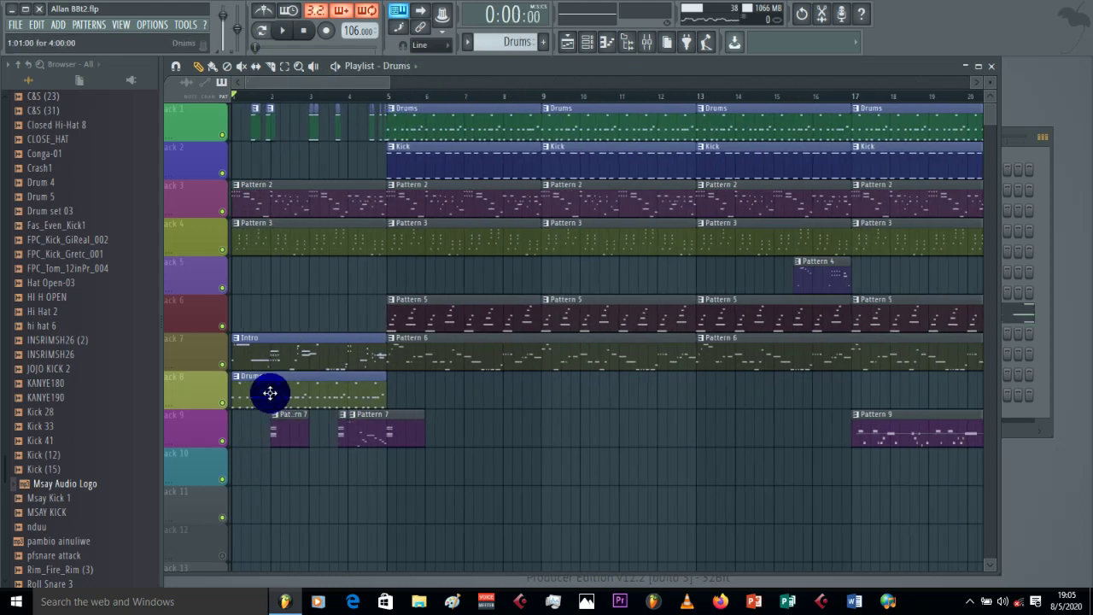
key("space")
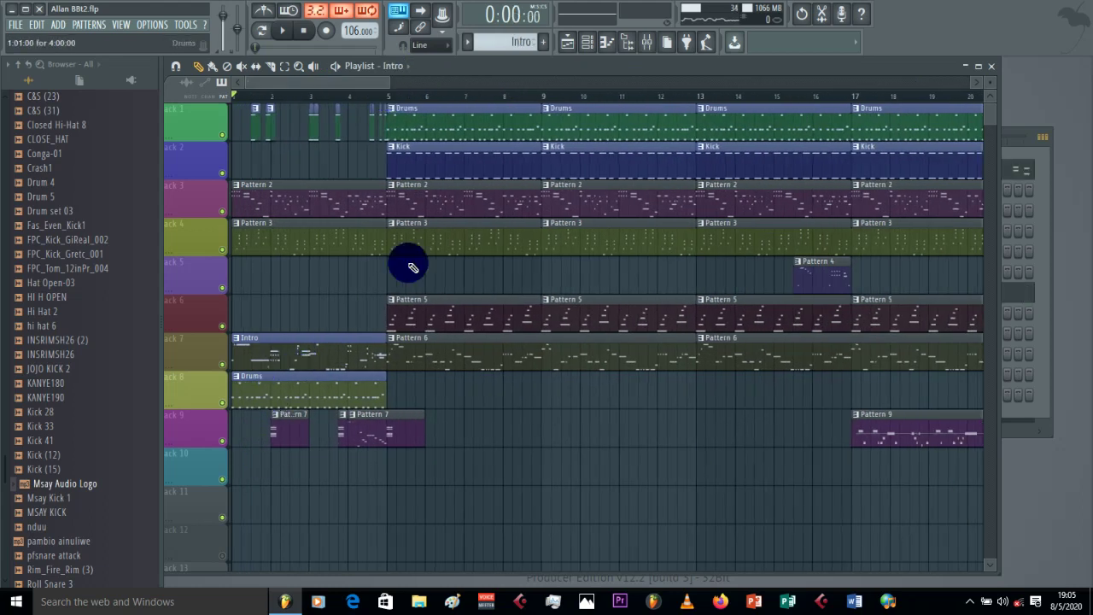
- Play the song and examine how its patterns are laid out across the full playlist timeline
left_click(598, 45)
left_click(597, 44)
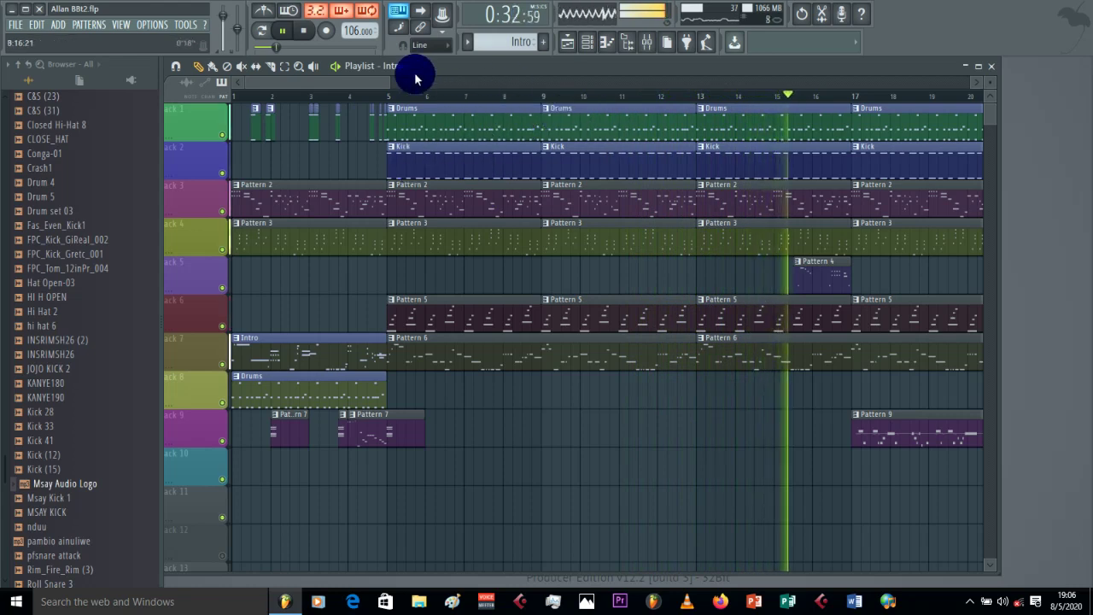
left_click_drag(390, 81, 599, 85)
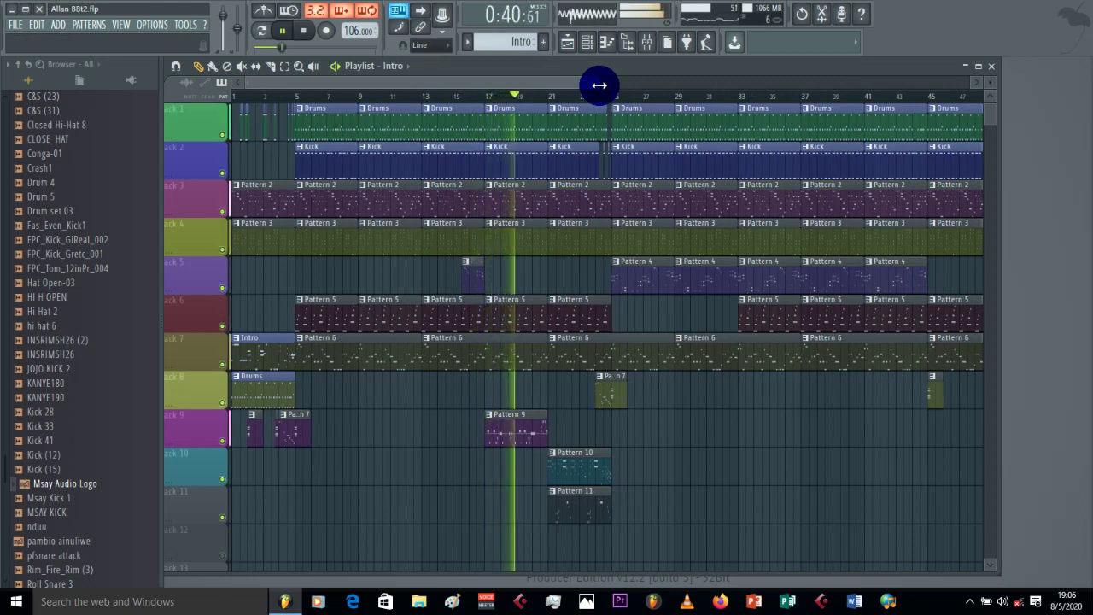
left_click_drag(599, 85, 772, 97)
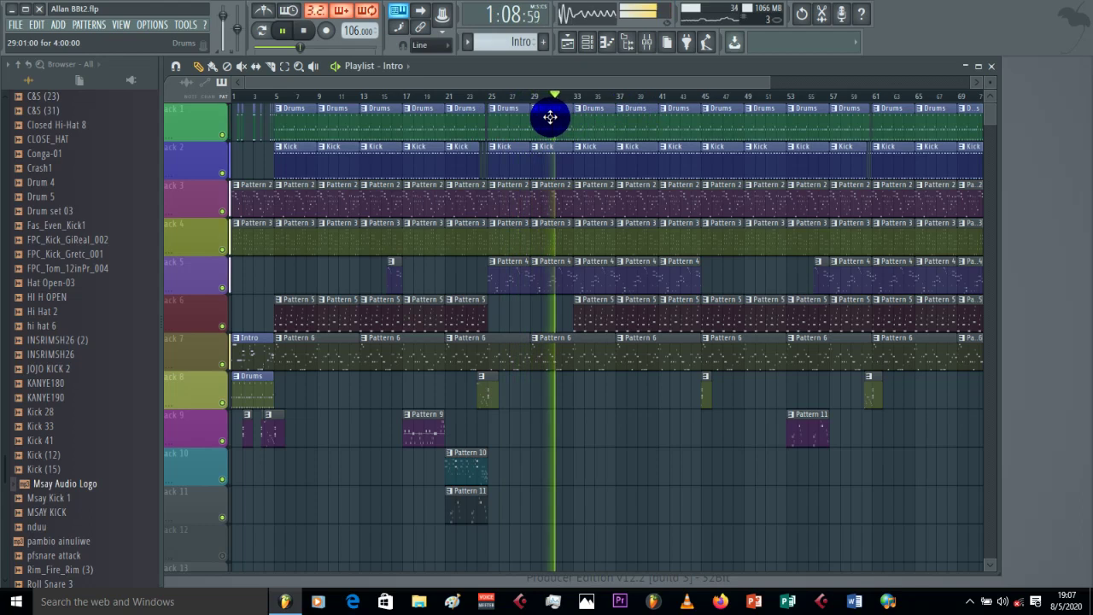
- Examine the Intro pattern's channels and mixer track assignments in the channel rack and stop the song playback
left_click(587, 42)
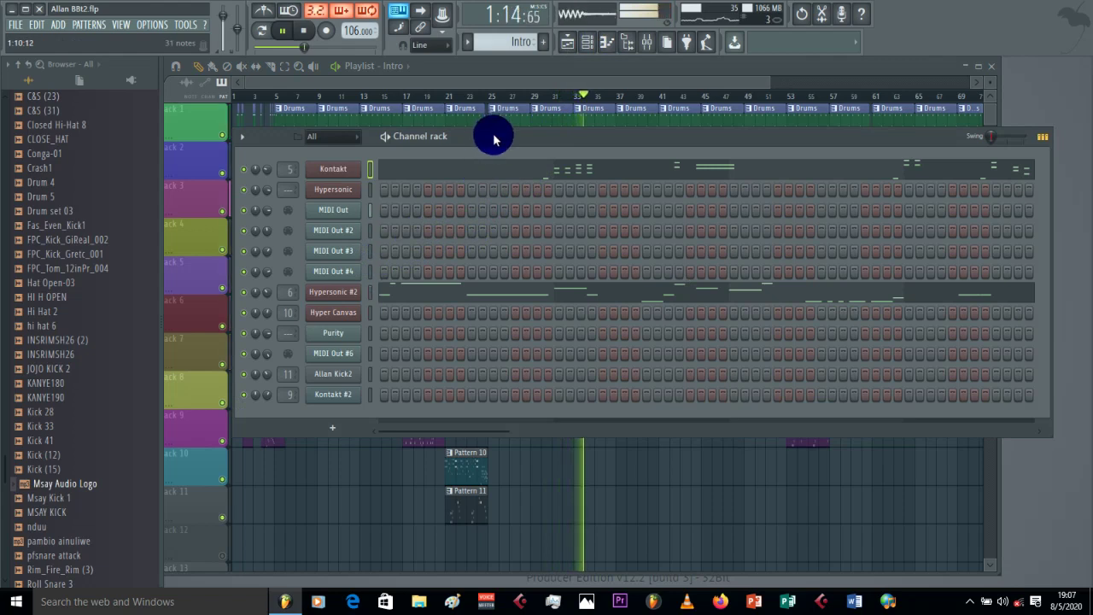
left_click_drag(493, 139, 523, 140)
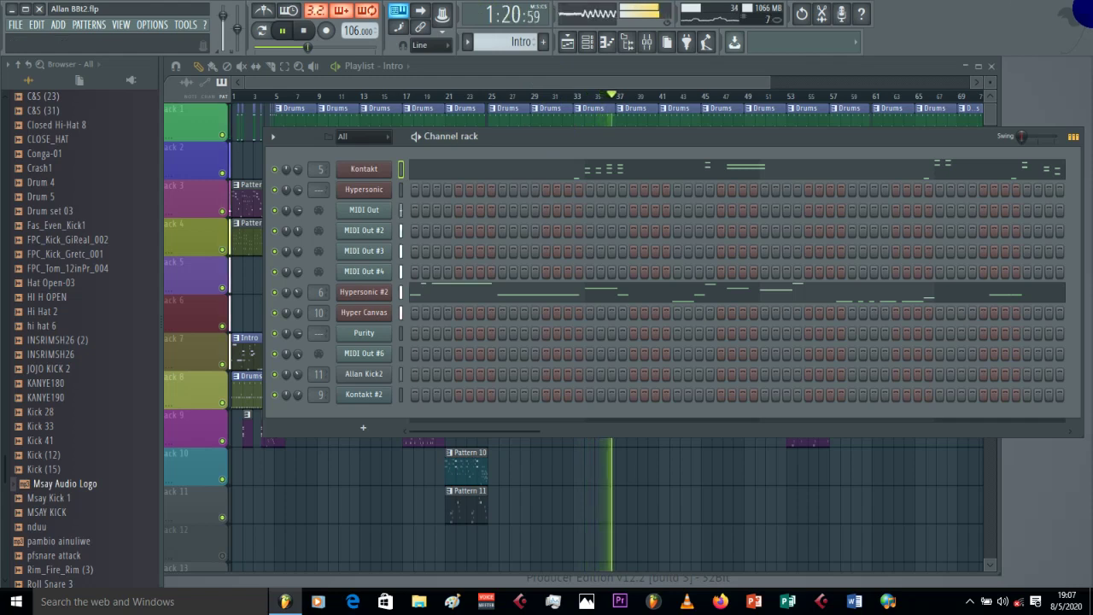
key("space")
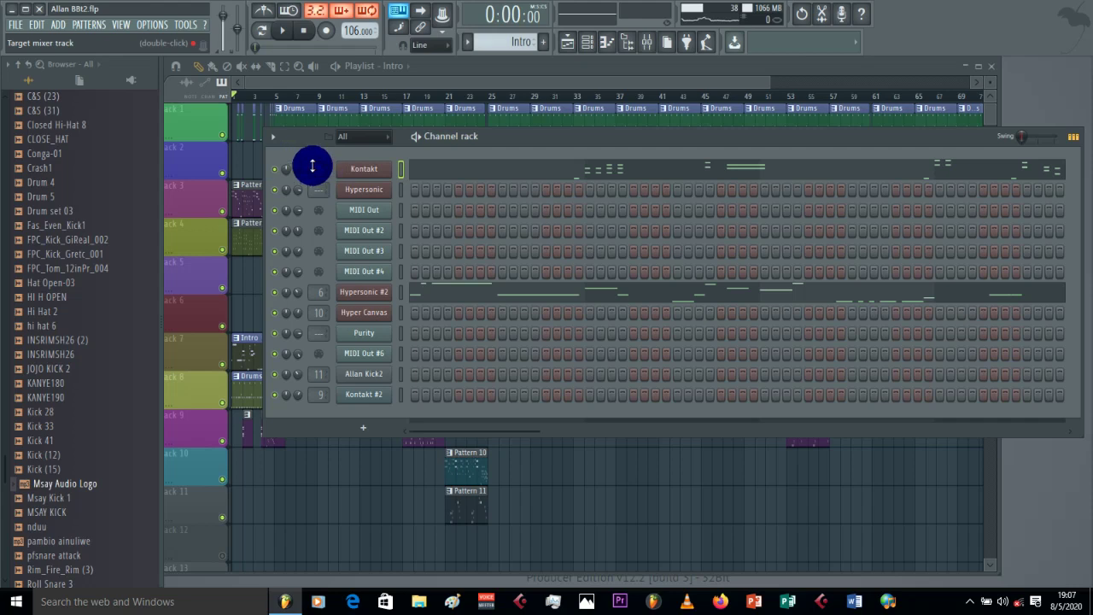
- Close the channel rack and replay the opening section of the arrangement from the start of the playlist
left_click(587, 42)
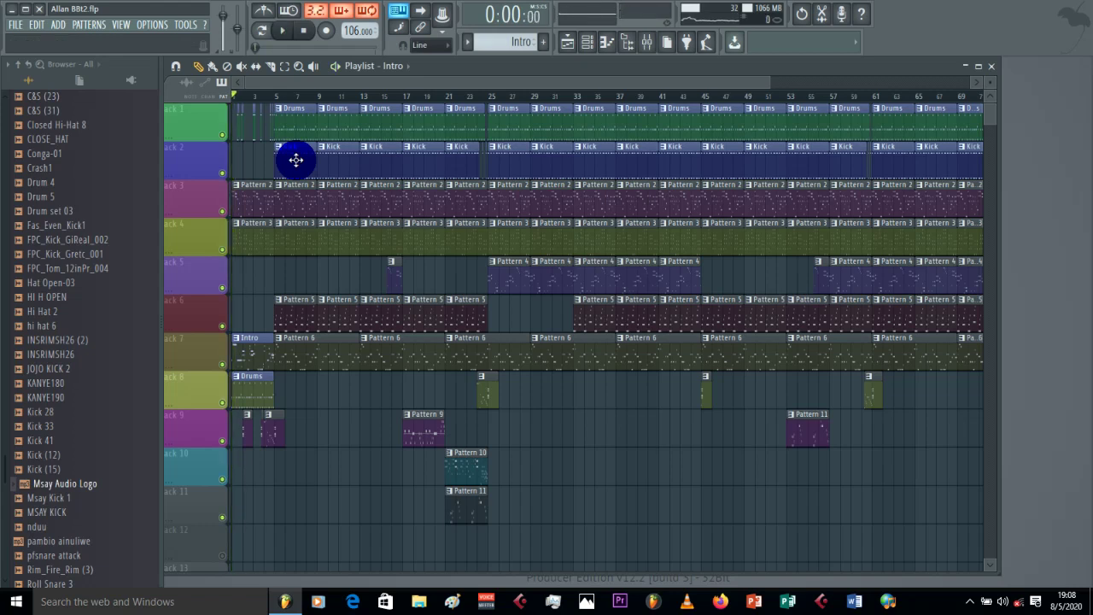
key("space")
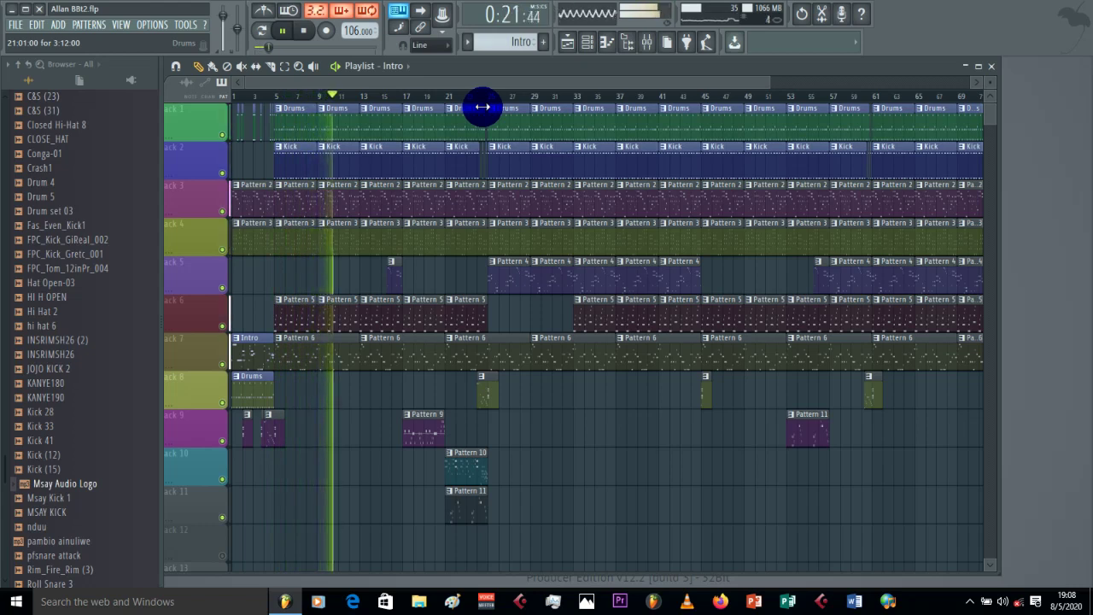
key("space")
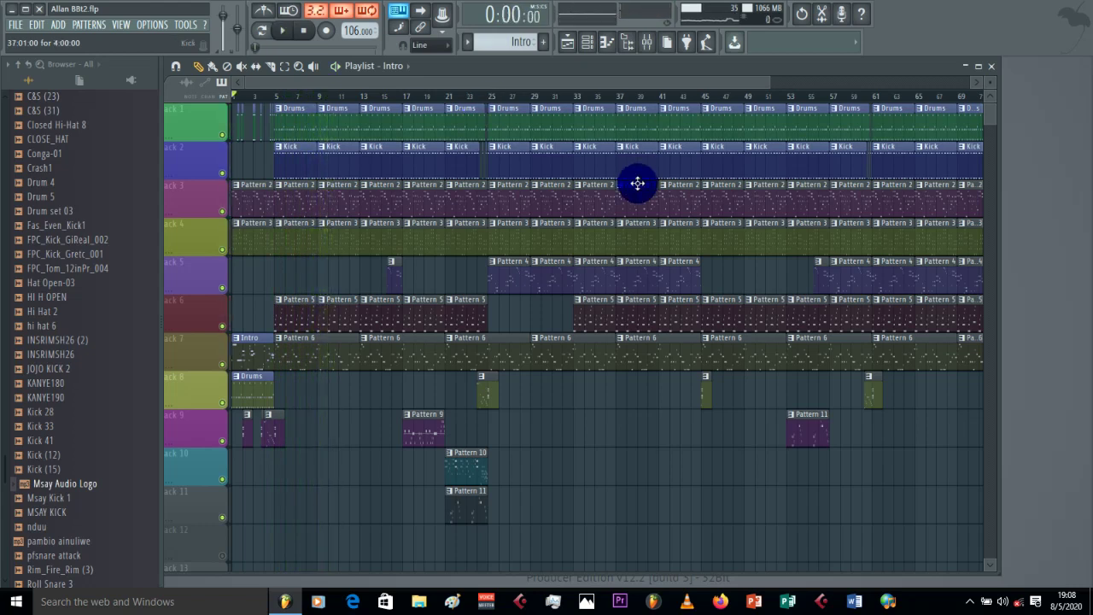